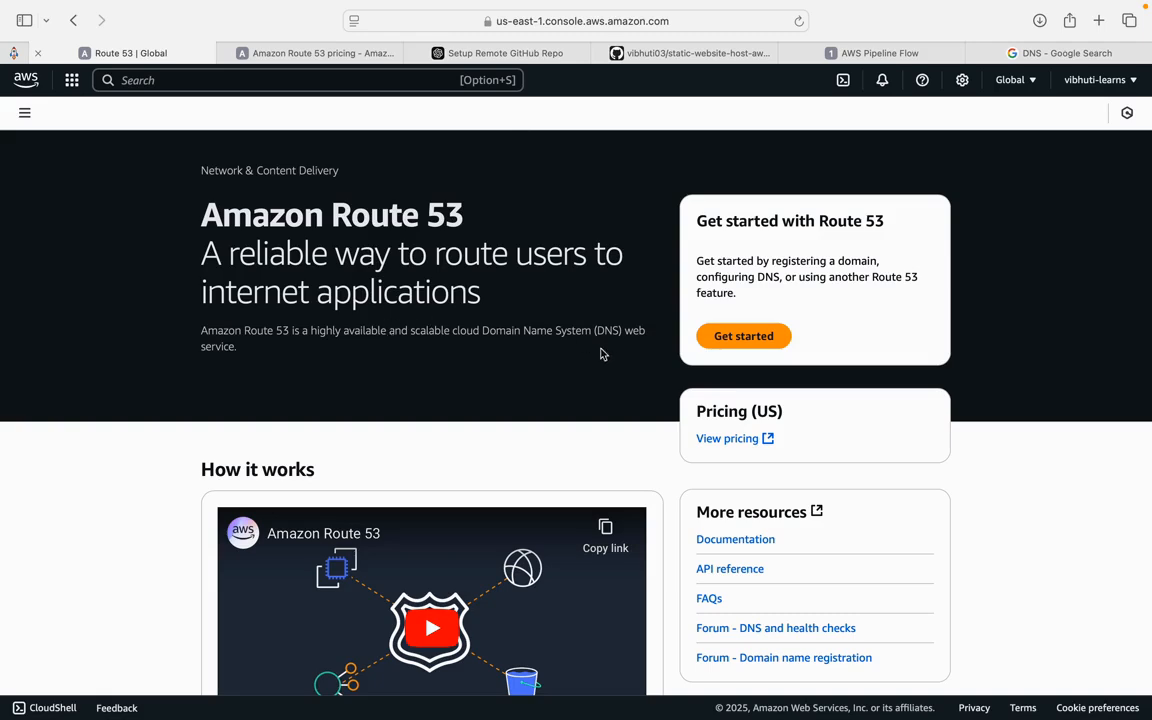
- Examine the Route 53 landing page description of the Domain Name System service
{"action": "left_click_drag", "start_coordinate": [340, 331], "coordinate": [593, 335]}
{"action": "left_click", "coordinate": [485, 334]}
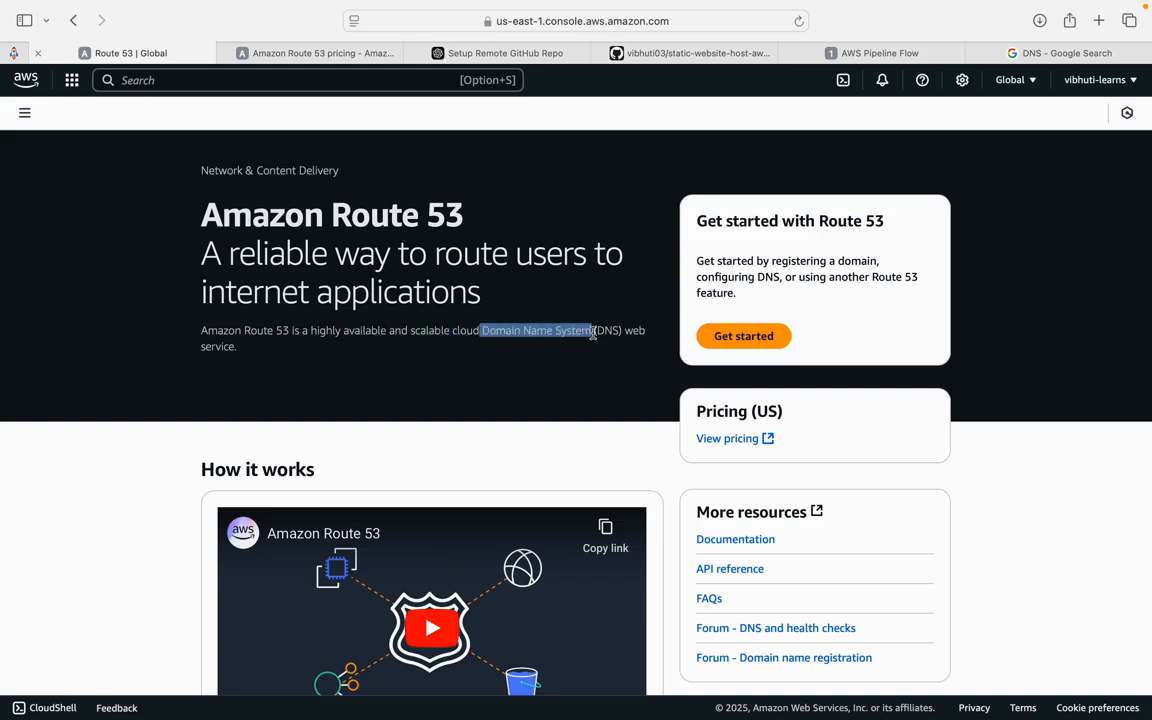
{"action": "left_click", "coordinate": [517, 467]}
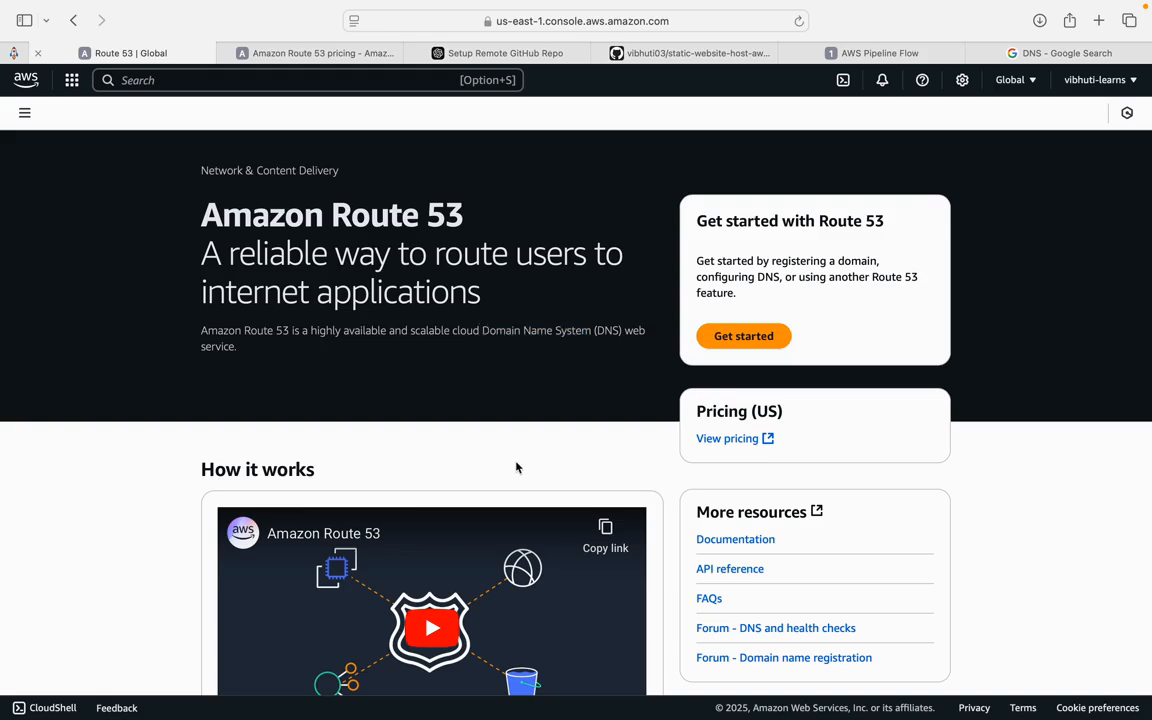
{"action": "left_click_drag", "start_coordinate": [481, 332], "coordinate": [620, 332]}
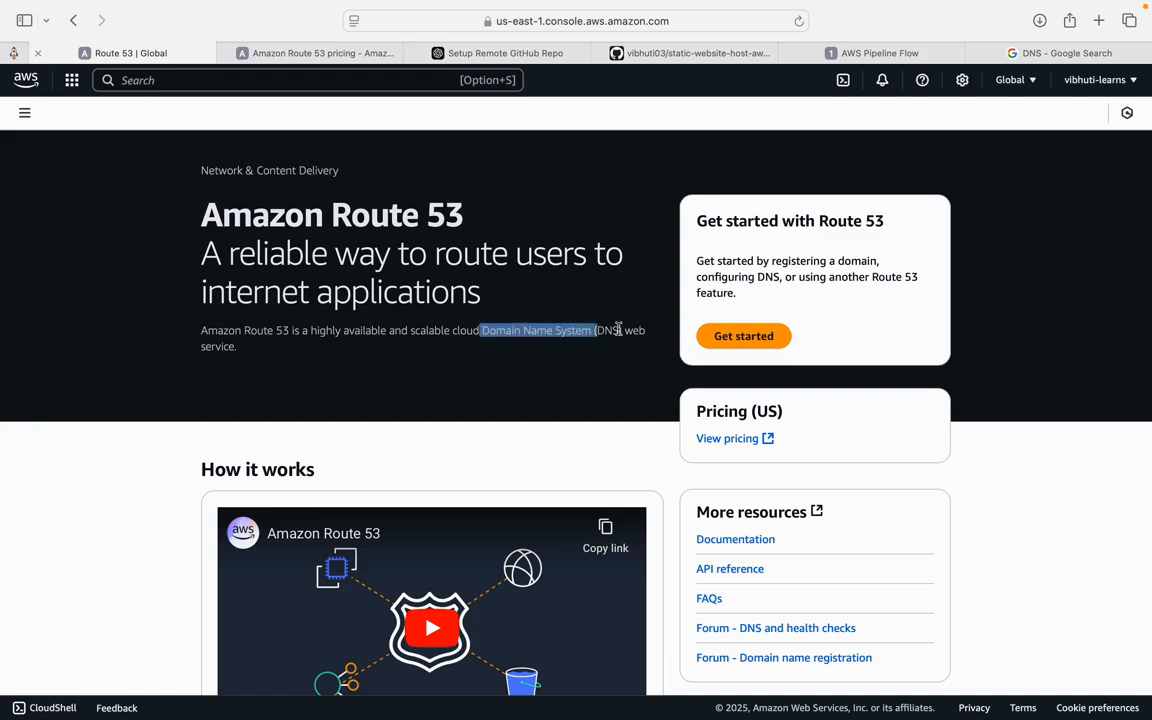
{"action": "left_click", "coordinate": [560, 350]}
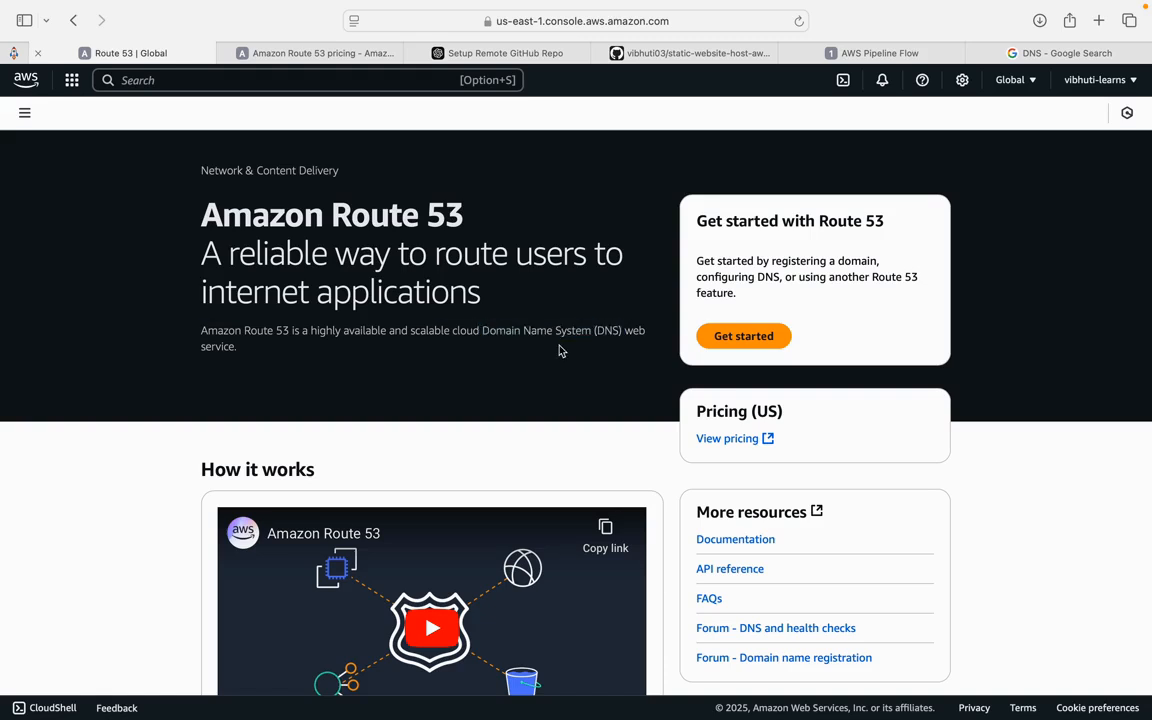
{"action": "left_click_drag", "start_coordinate": [483, 331], "coordinate": [593, 329]}
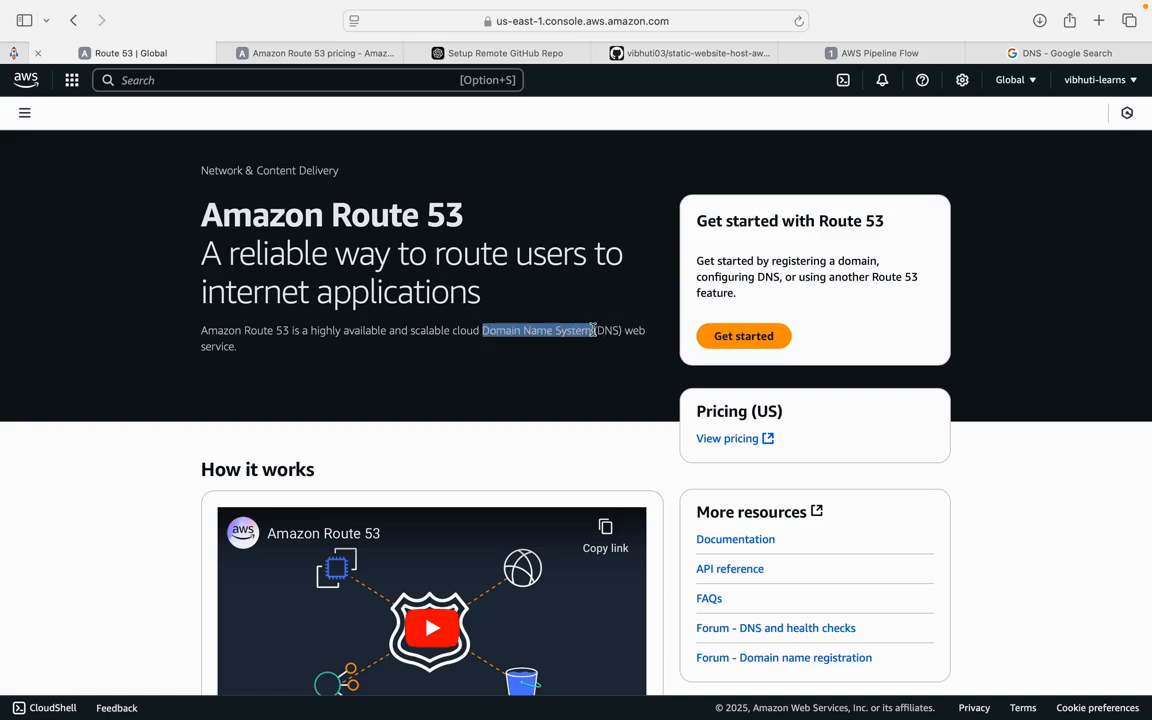
- Switch to the DNS search results tab and study the definition of DNS and its example domain and IP address
{"action": "left_click", "coordinate": [1026, 58]}
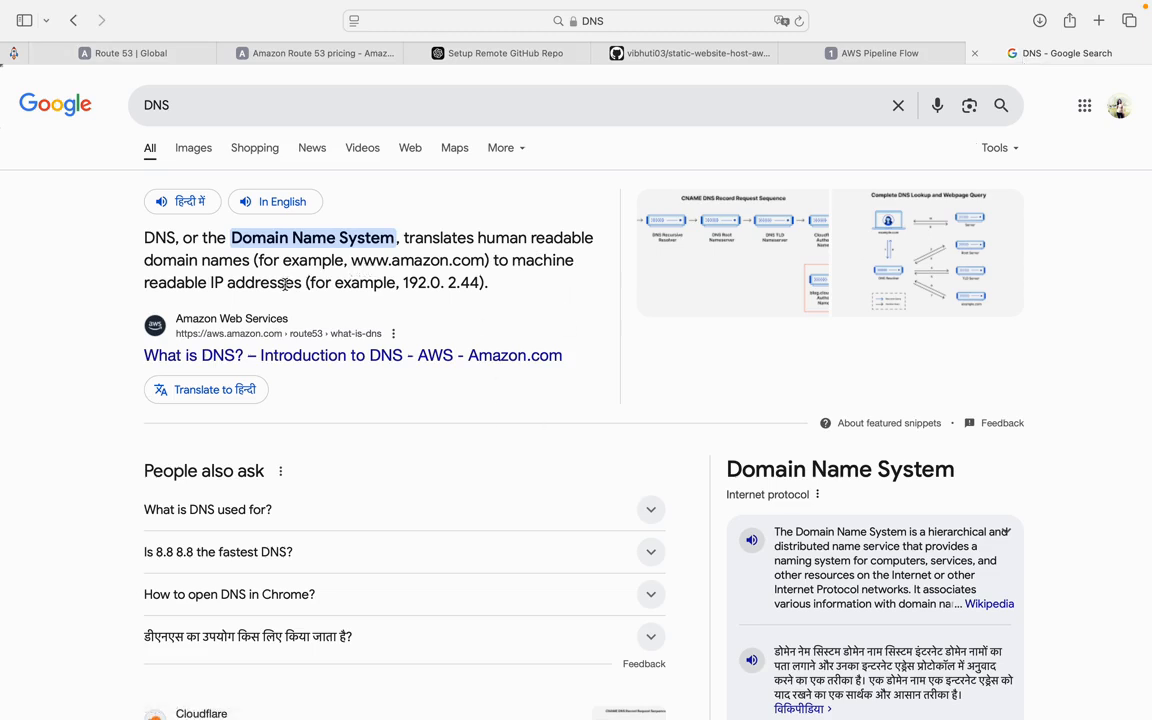
{"action": "left_click_drag", "start_coordinate": [160, 283], "coordinate": [206, 286]}
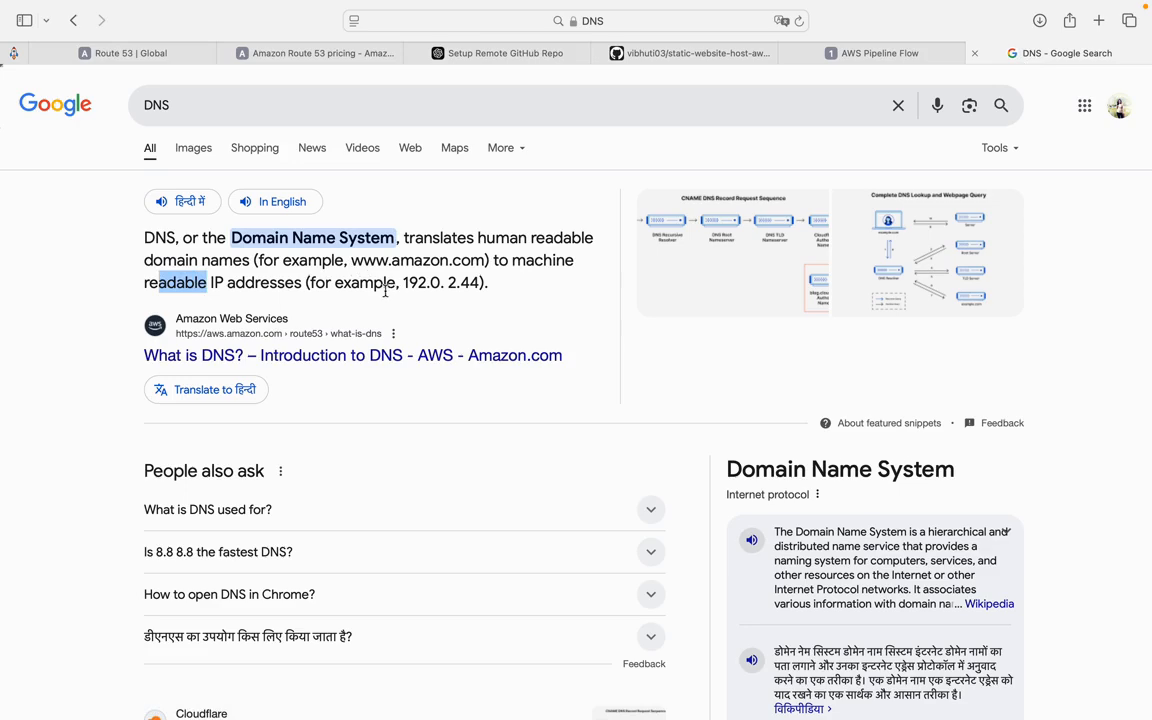
{"action": "left_click_drag", "start_coordinate": [401, 283], "coordinate": [489, 284]}
{"action": "left_click", "coordinate": [503, 316]}
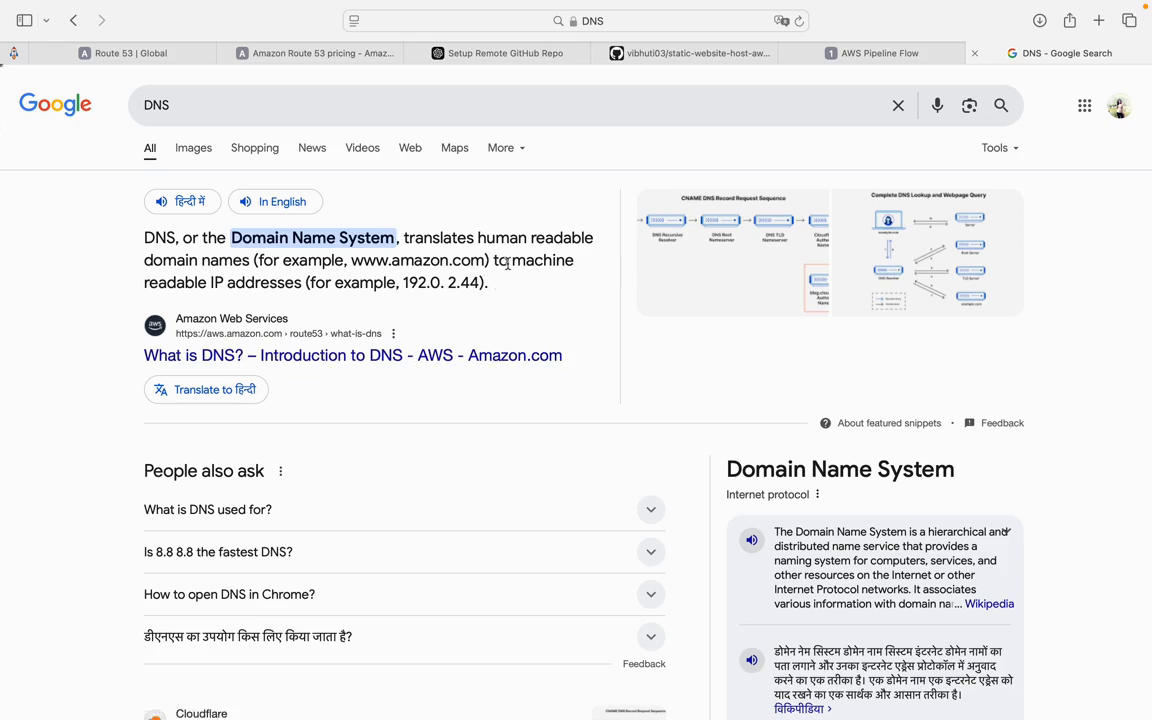
{"action": "double_click", "coordinate": [542, 260]}
{"action": "left_click", "coordinate": [520, 292]}
{"action": "left_click_drag", "start_coordinate": [402, 283], "coordinate": [484, 287]}
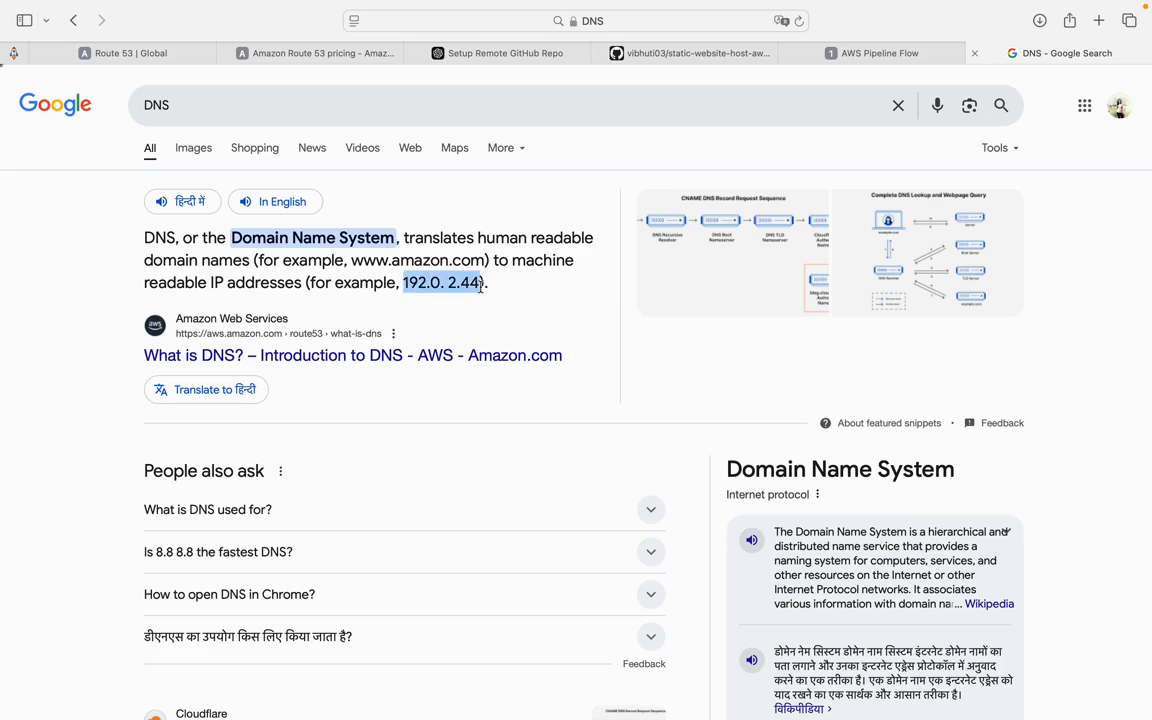
{"action": "left_click", "coordinate": [404, 287]}
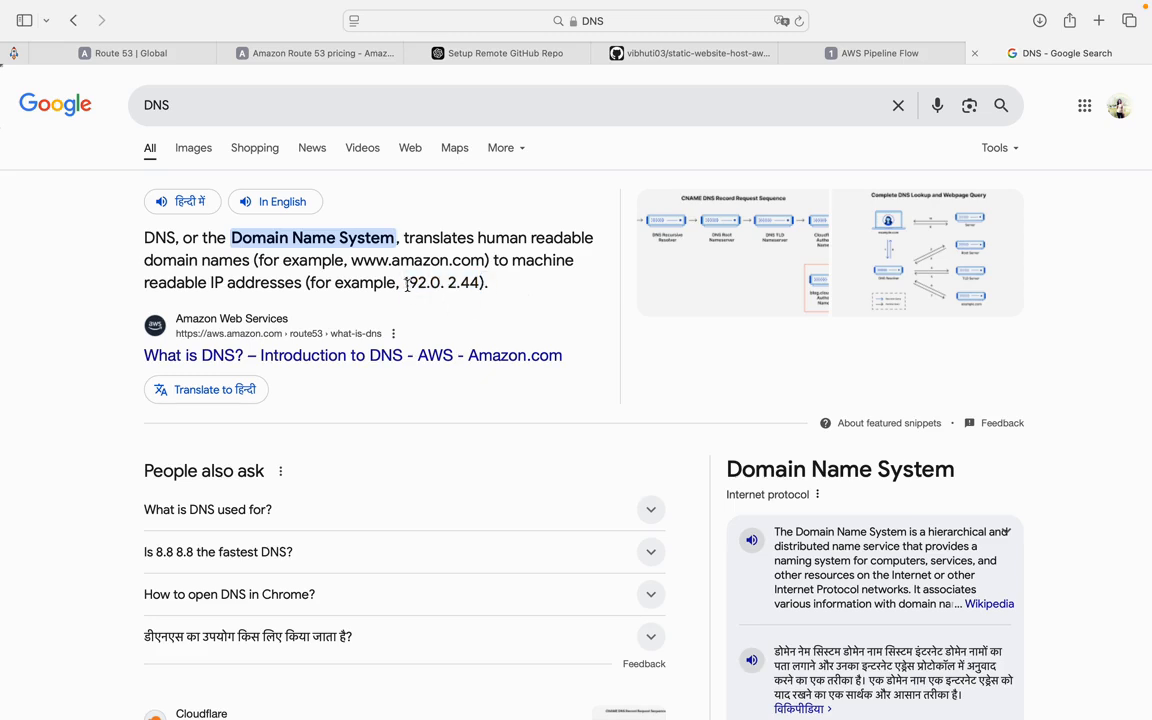
{"action": "left_click_drag", "start_coordinate": [407, 284], "coordinate": [480, 285]}
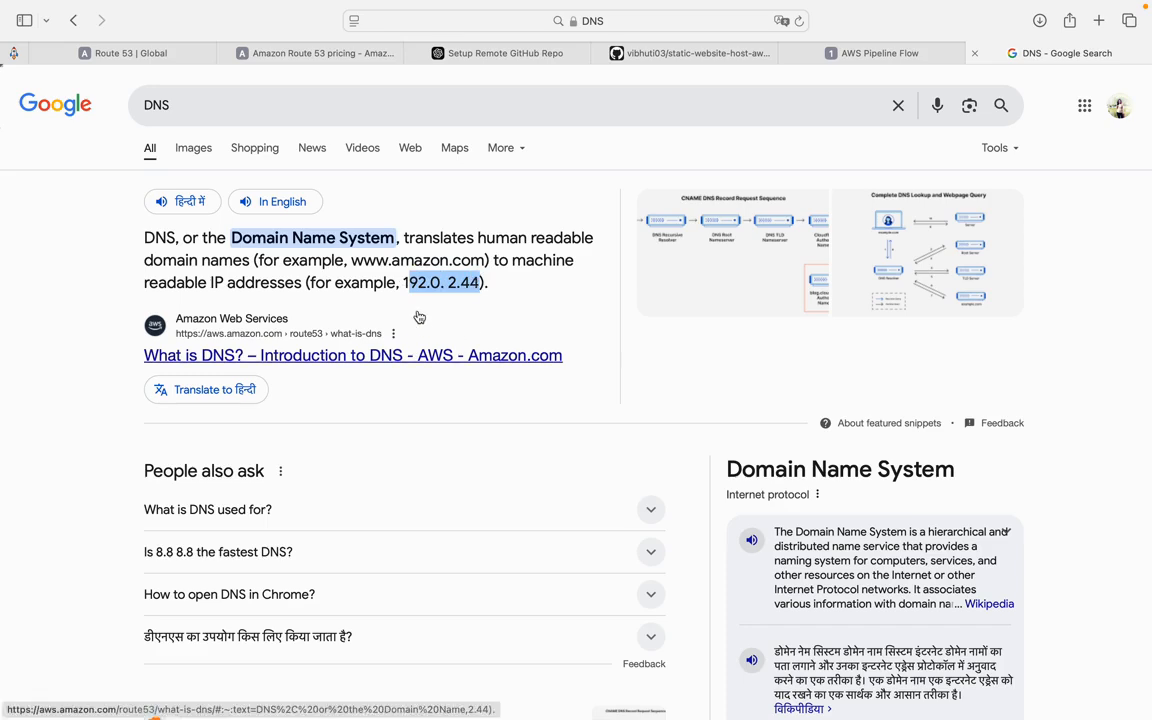
{"action": "double_click", "coordinate": [166, 260]}
{"action": "double_click", "coordinate": [225, 260]}
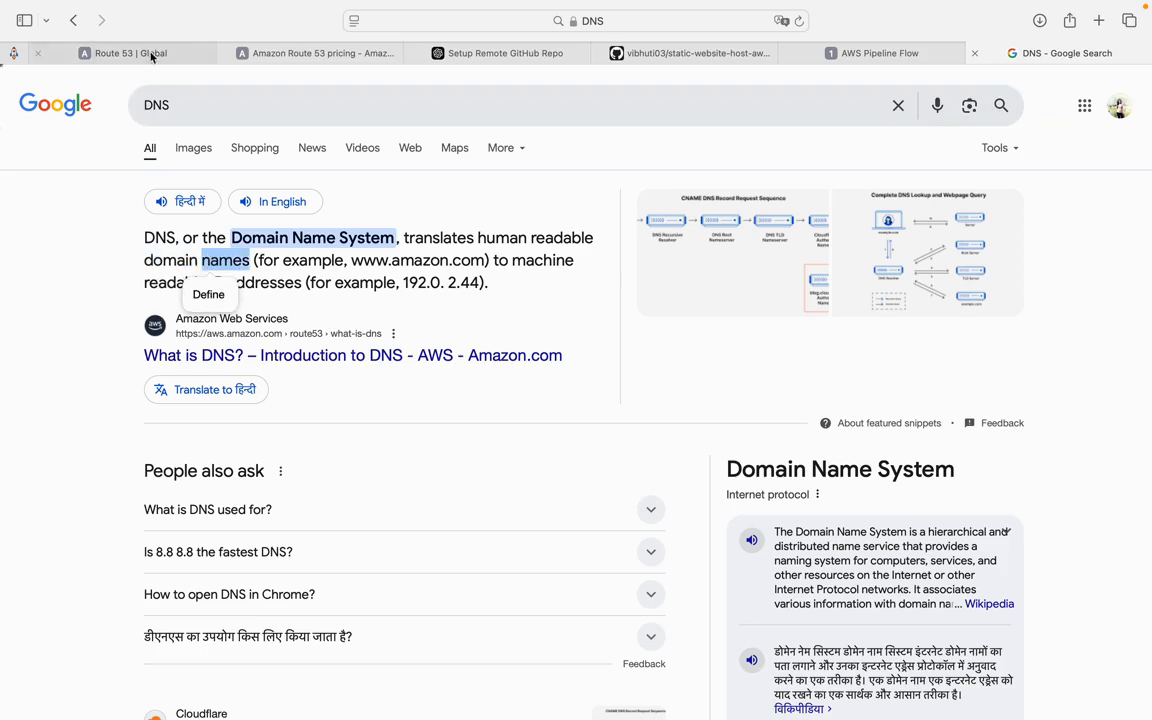
{"action": "left_click", "coordinate": [120, 225]}
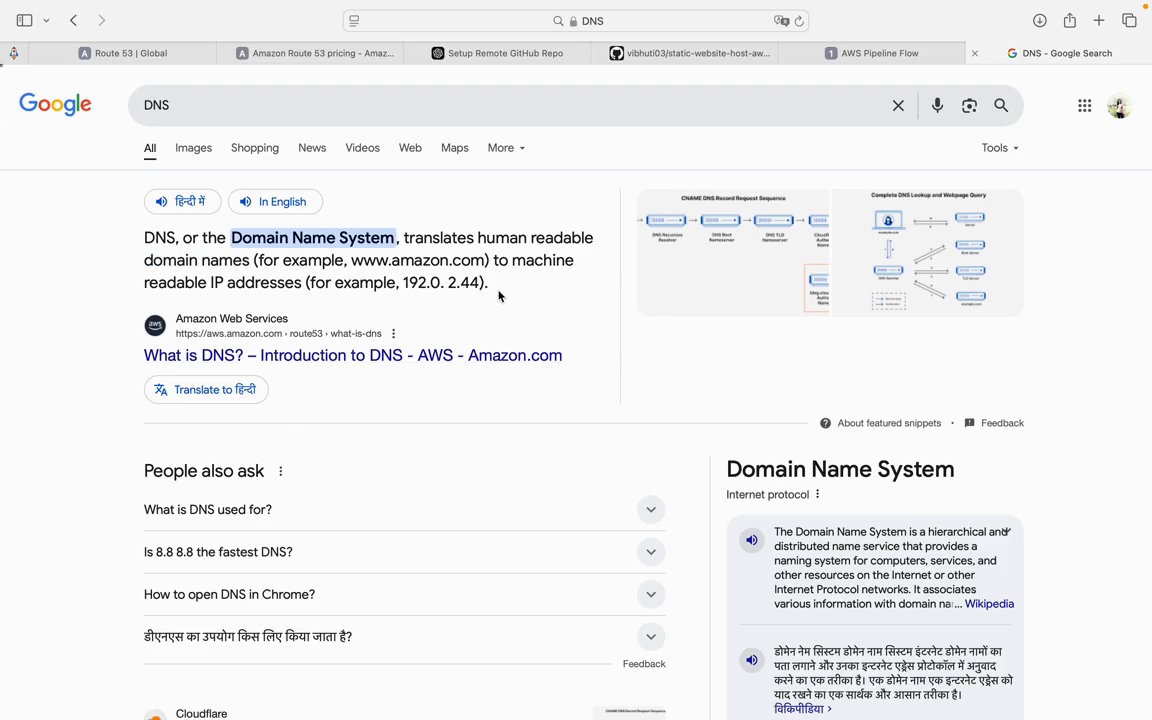
{"action": "left_click_drag", "start_coordinate": [349, 260], "coordinate": [487, 260]}
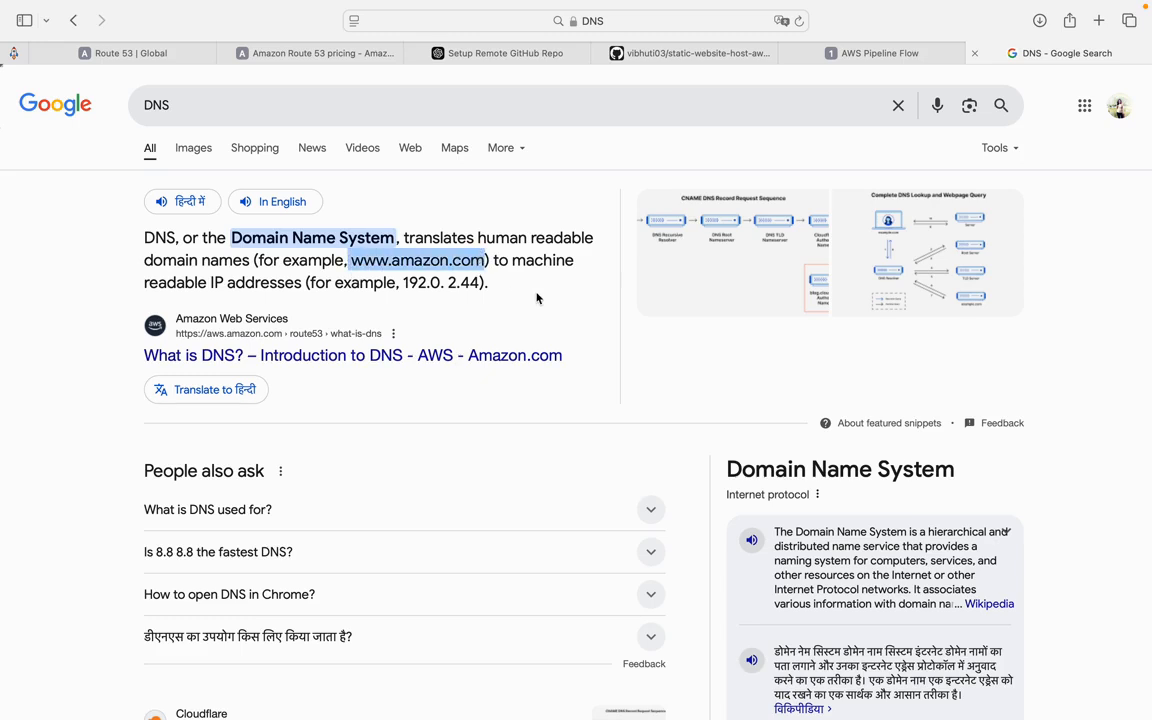
- Switch to the AWS Pipeline Flow tab and review the Desktop, Route 53, S3 and Certificate Manager diagram
{"action": "left_click", "coordinate": [884, 54]}
{"action": "left_click_drag", "start_coordinate": [461, 97], "coordinate": [486, 318]}
{"action": "left_click", "coordinate": [725, 375]}
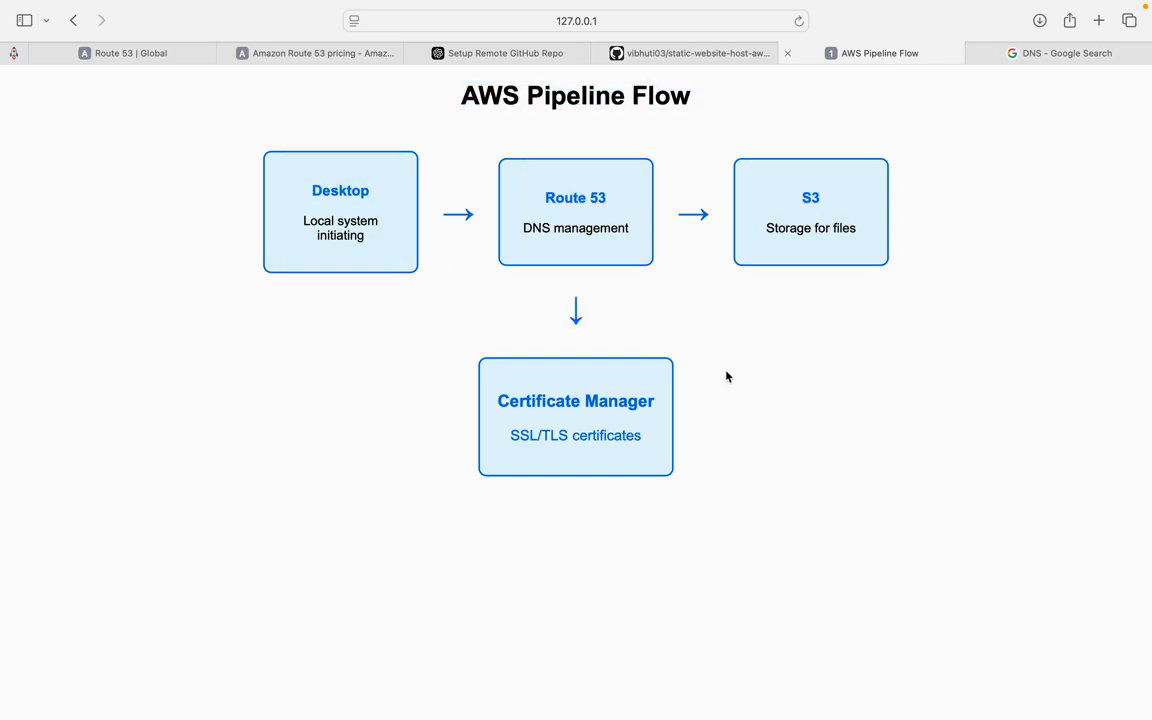
{"action": "left_click_drag", "start_coordinate": [459, 95], "coordinate": [626, 218]}
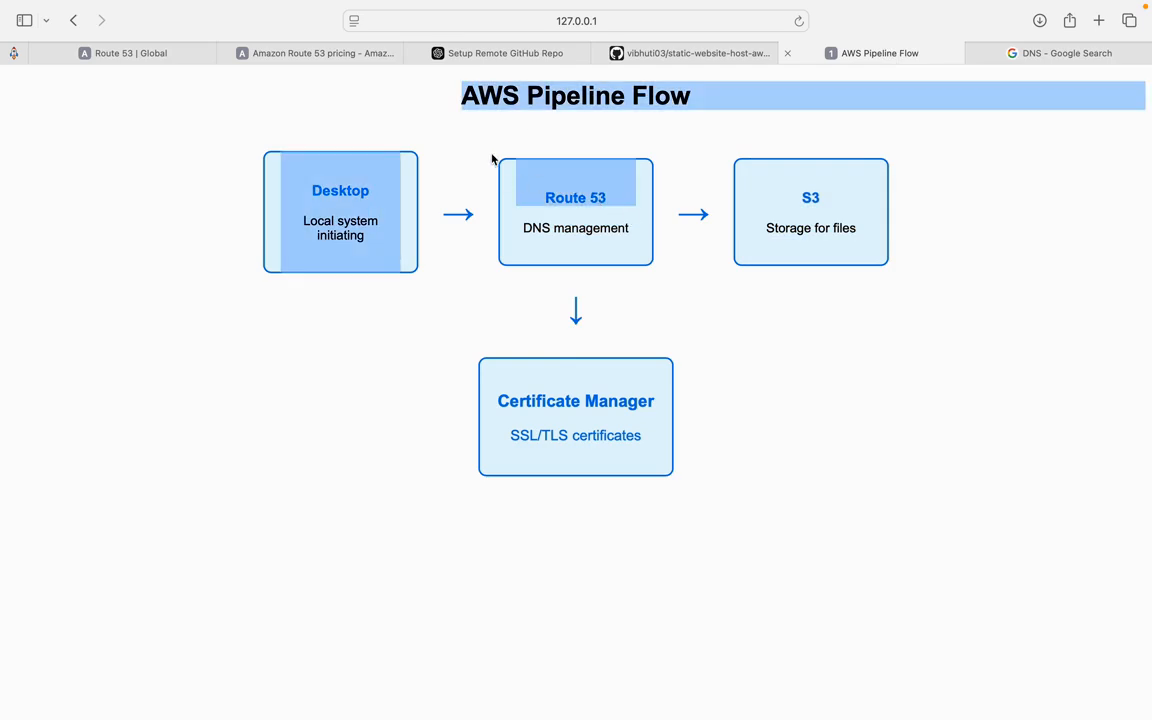
{"action": "left_click", "coordinate": [445, 145]}
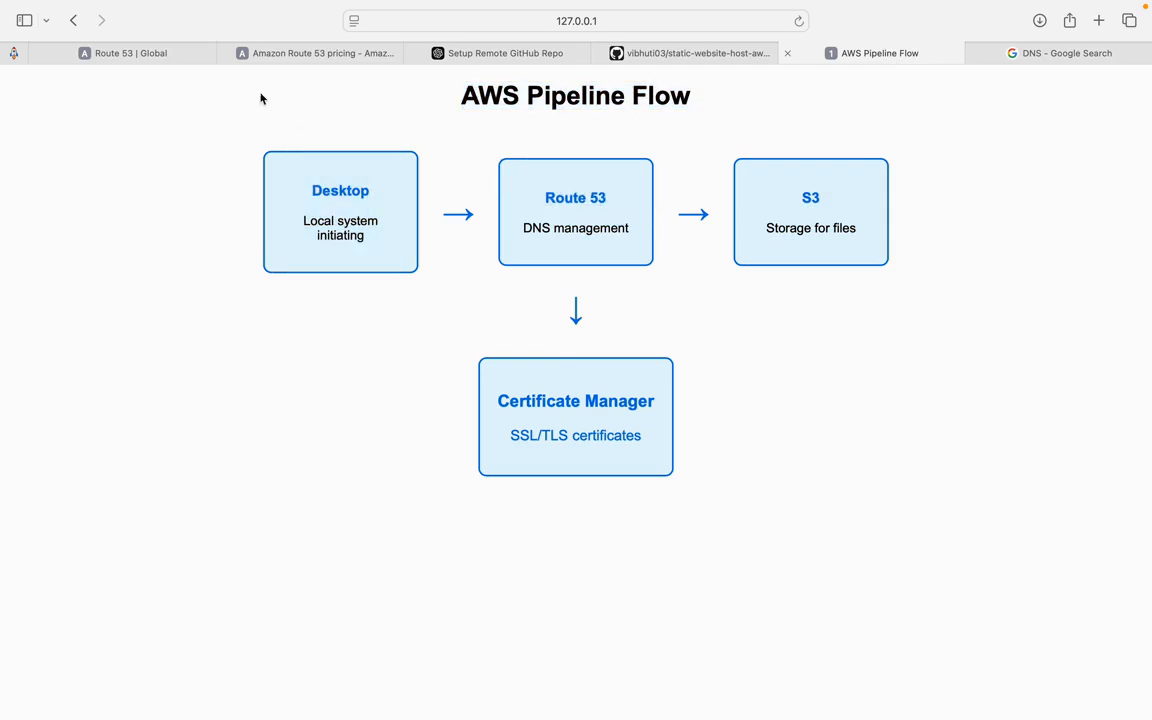
- Return to the Route 53 console tab and open Get started
{"action": "left_click", "coordinate": [136, 52]}
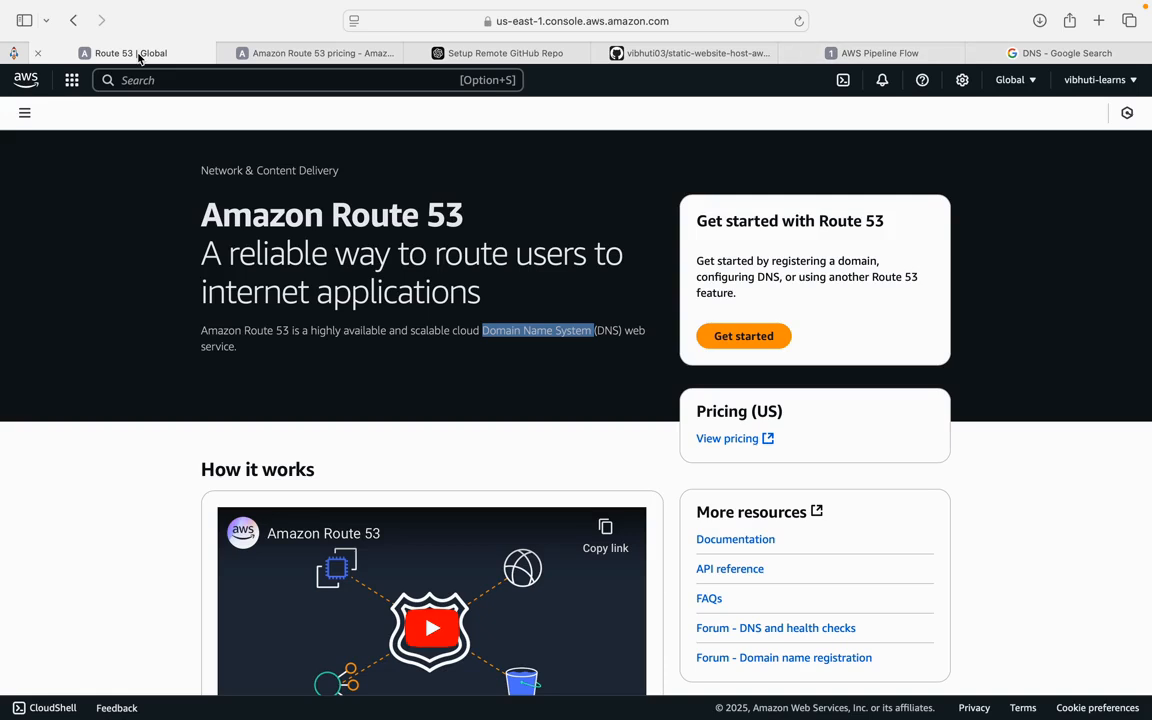
{"action": "left_click", "coordinate": [511, 375]}
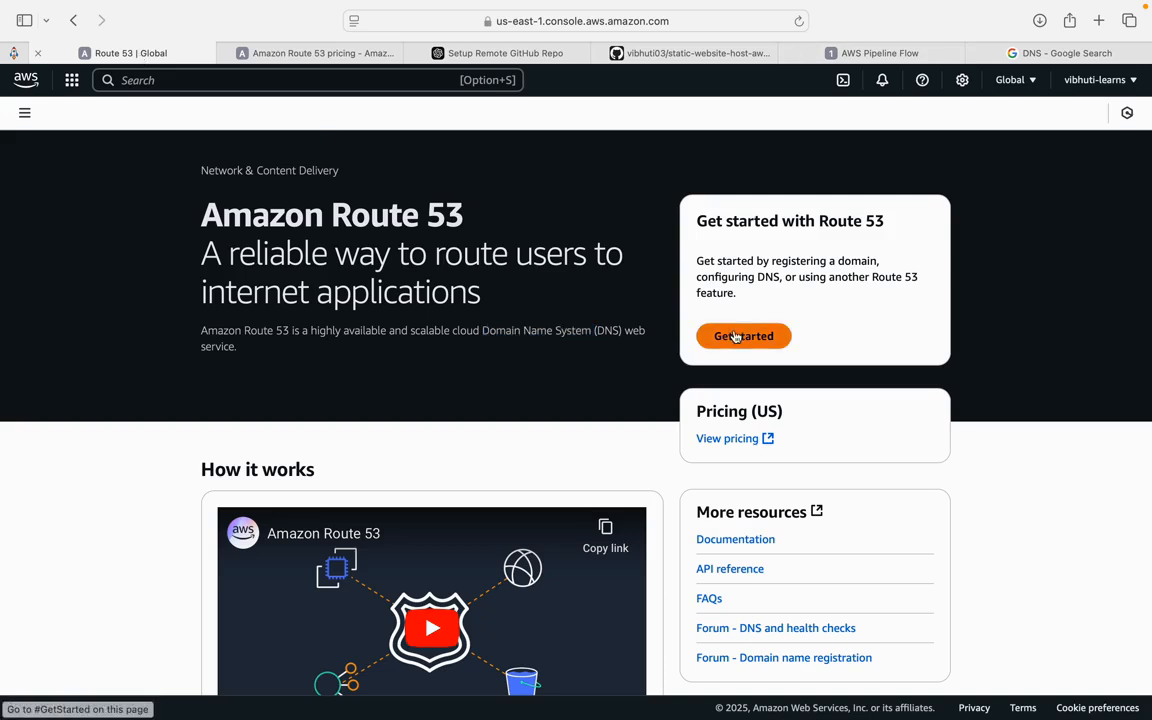
{"action": "left_click", "coordinate": [734, 337]}
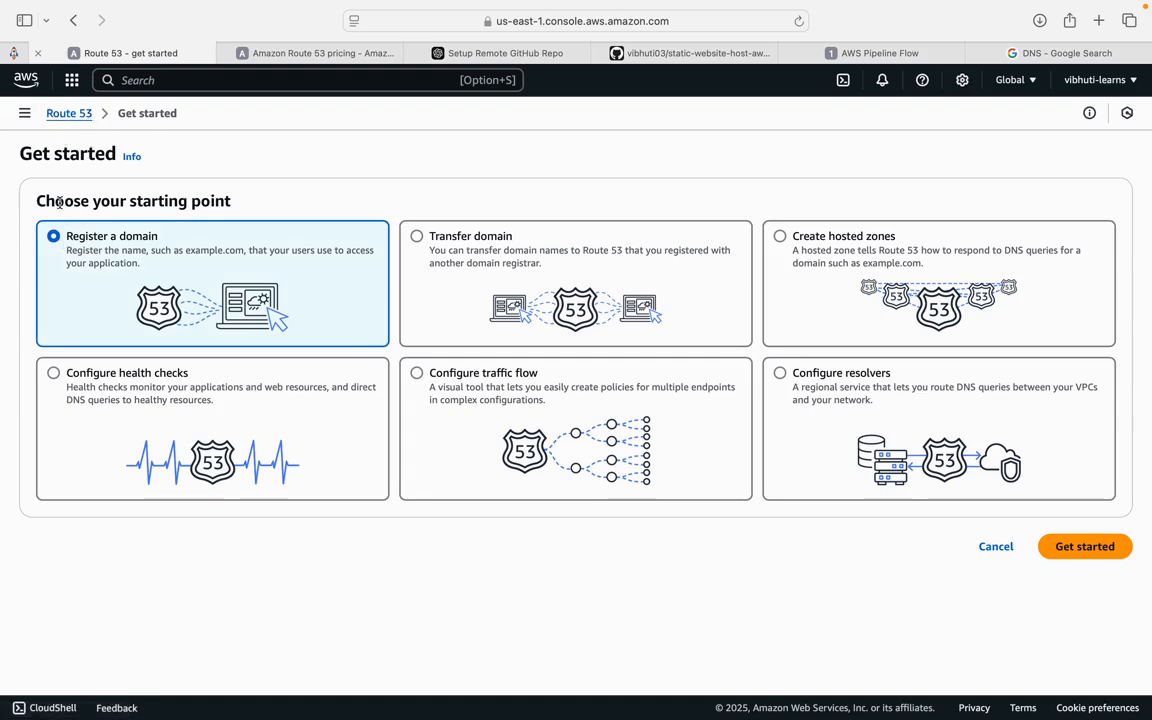
- Review the starting point options and proceed with Register a domain
{"action": "left_click_drag", "start_coordinate": [53, 180], "coordinate": [143, 263]}
{"action": "left_click", "coordinate": [137, 258]}
{"action": "left_click_drag", "start_coordinate": [72, 236], "coordinate": [183, 250]}
{"action": "left_click", "coordinate": [183, 250]}
{"action": "left_click_drag", "start_coordinate": [62, 252], "coordinate": [152, 270]}
{"action": "left_click", "coordinate": [152, 270]}
{"action": "left_click_drag", "start_coordinate": [63, 247], "coordinate": [140, 265]}
{"action": "left_click", "coordinate": [144, 266]}
{"action": "left_click_drag", "start_coordinate": [70, 230], "coordinate": [126, 228]}
{"action": "left_click", "coordinate": [126, 228]}
{"action": "left_click_drag", "start_coordinate": [258, 253], "coordinate": [233, 274]}
{"action": "left_click", "coordinate": [220, 272]}
{"action": "left_click", "coordinate": [1088, 550]}
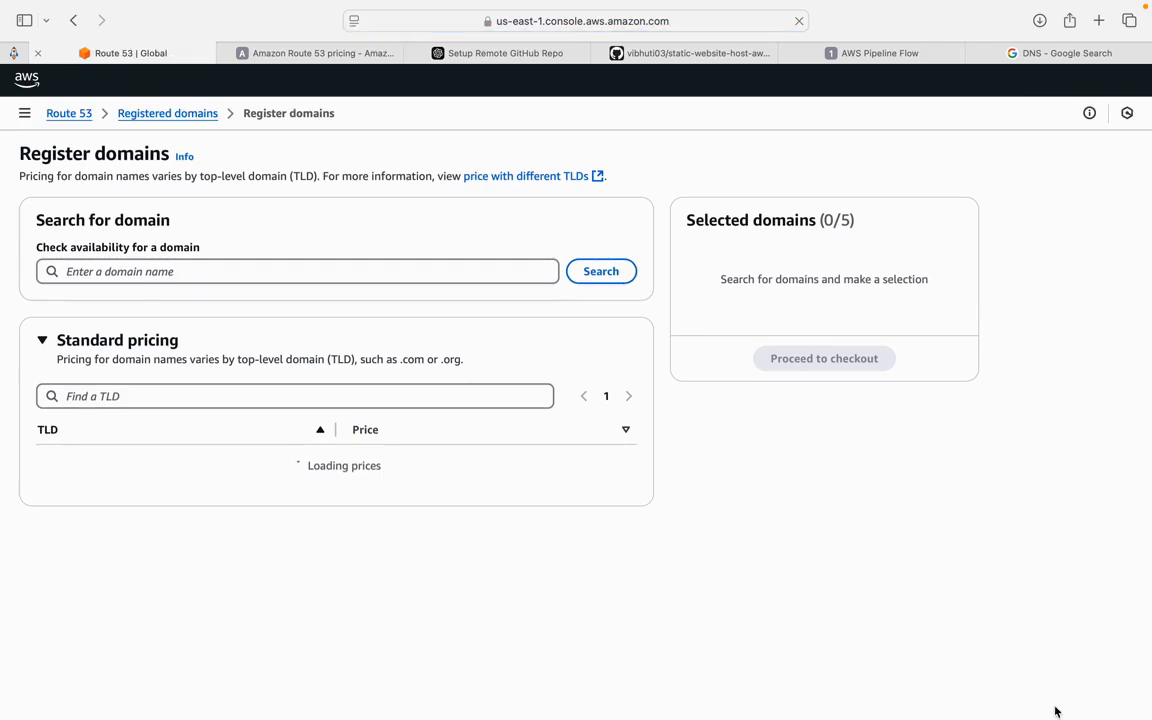
- Search domain availability for vibhuticodecafe.com
{"action": "left_click", "coordinate": [192, 272]}
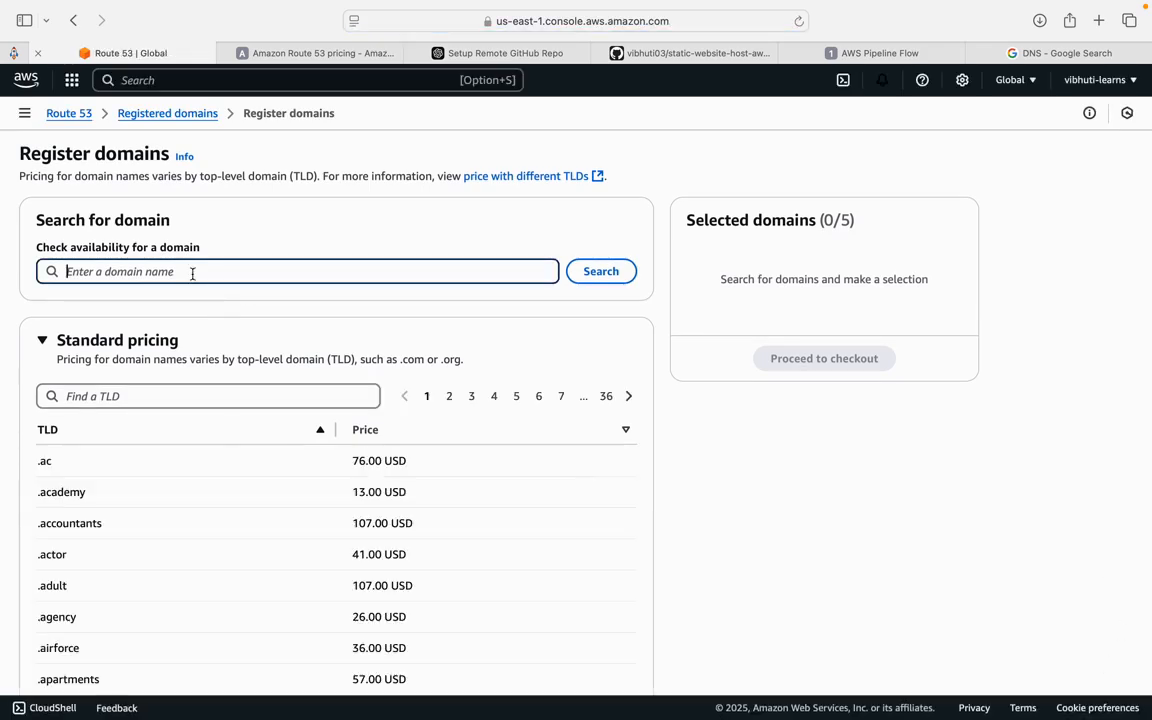
{"action": "type", "text": "vibhuti"}
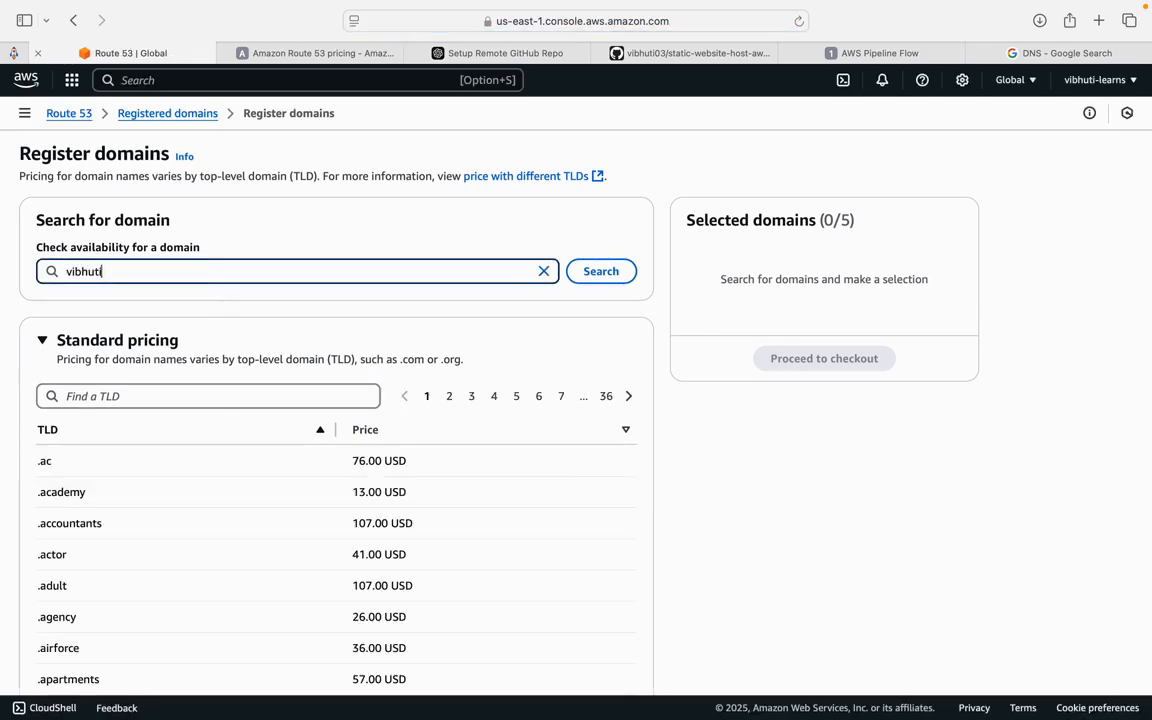
{"action": "type", "text": "codecafe"}
{"action": "left_click", "coordinate": [598, 270]}
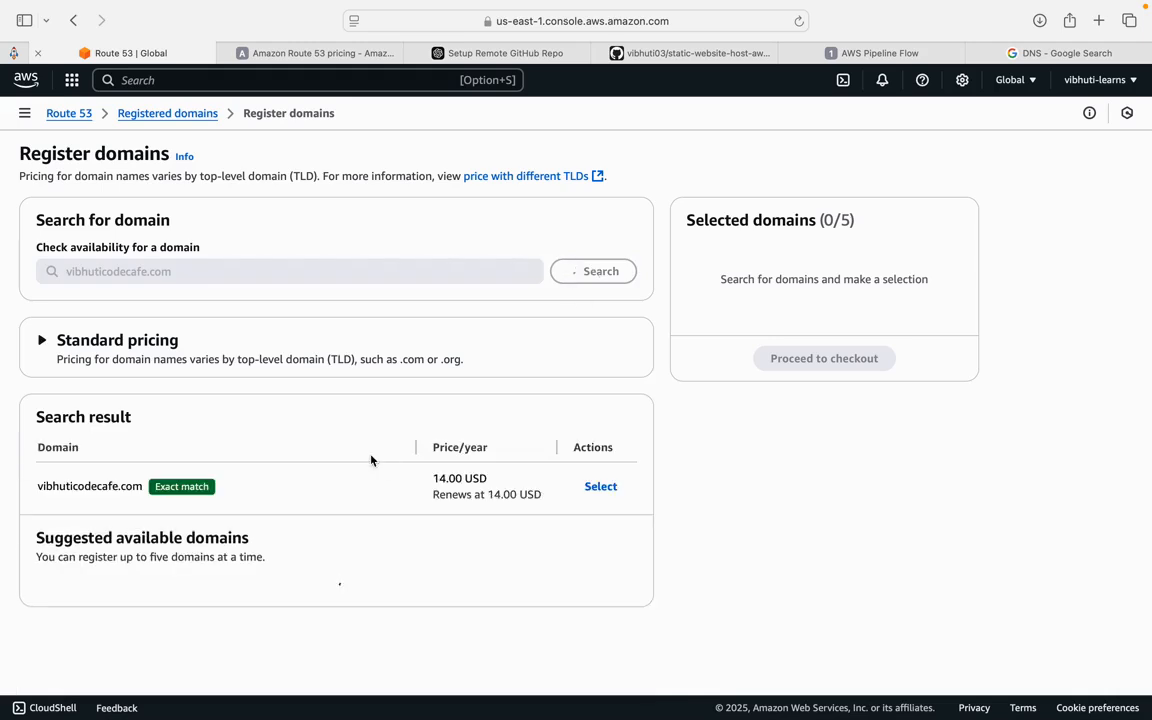
- Examine the exact-match search result for the domain and its yearly price
{"action": "left_click_drag", "start_coordinate": [121, 489], "coordinate": [203, 487]}
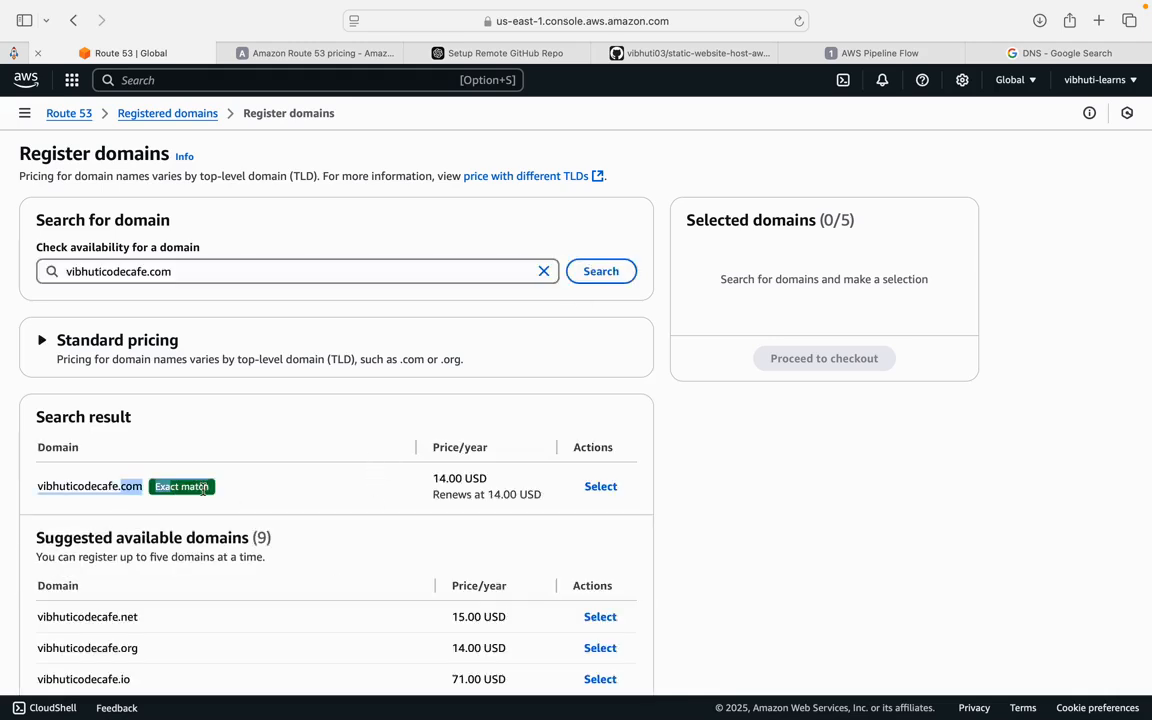
{"action": "left_click", "coordinate": [268, 493]}
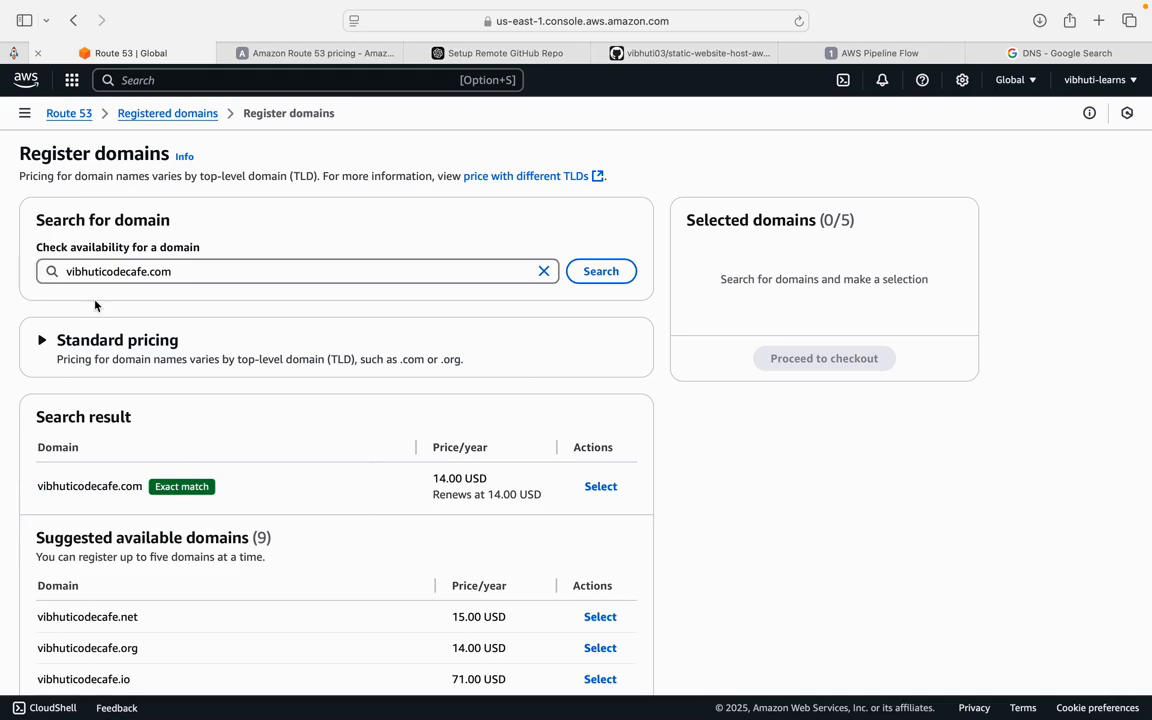
{"action": "left_click_drag", "start_coordinate": [187, 268], "coordinate": [35, 266]}
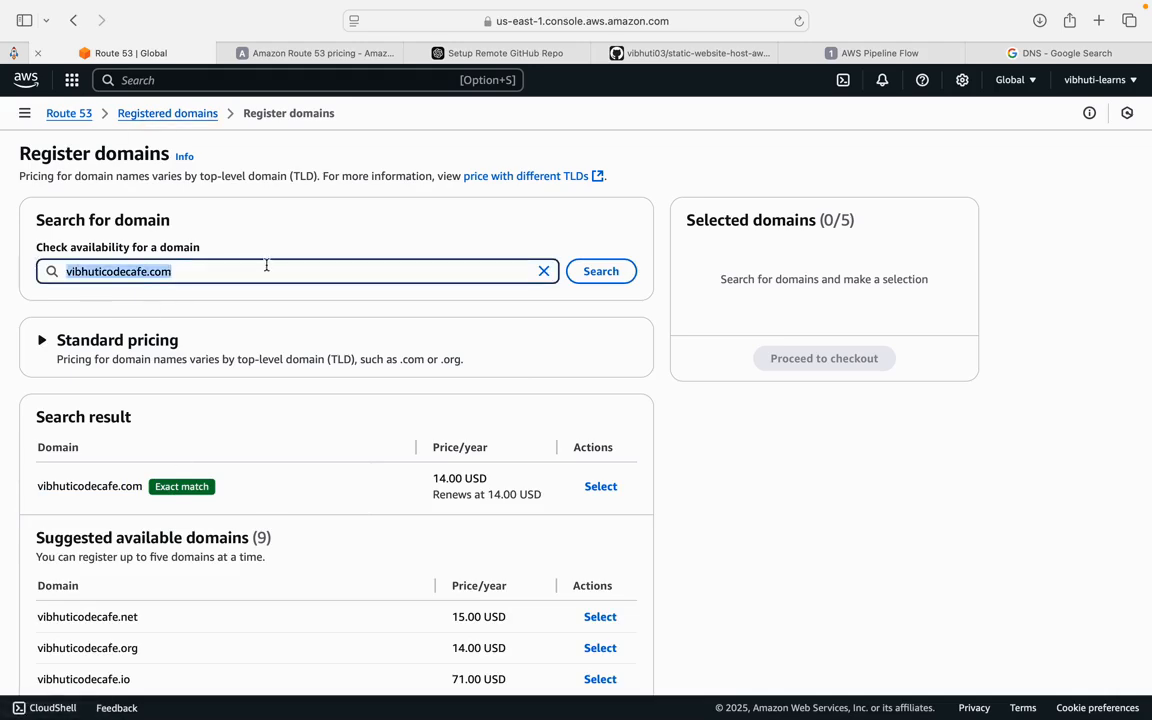
{"action": "left_click", "coordinate": [318, 234]}
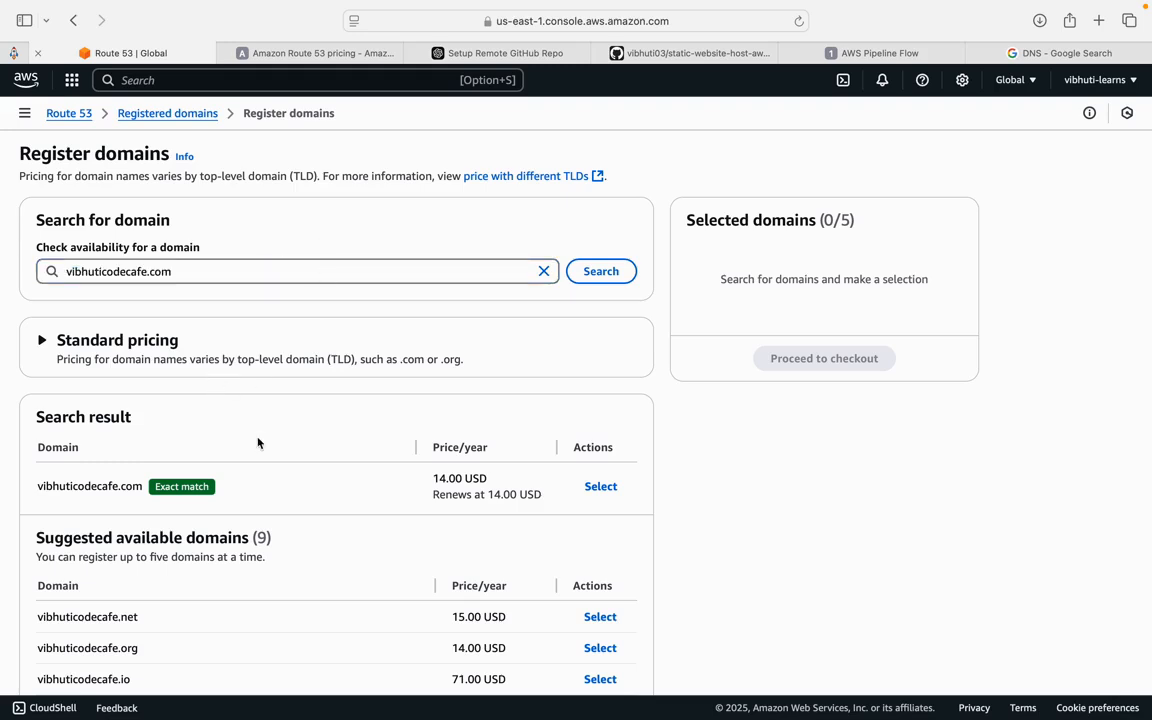
{"action": "left_click_drag", "start_coordinate": [411, 486], "coordinate": [513, 488]}
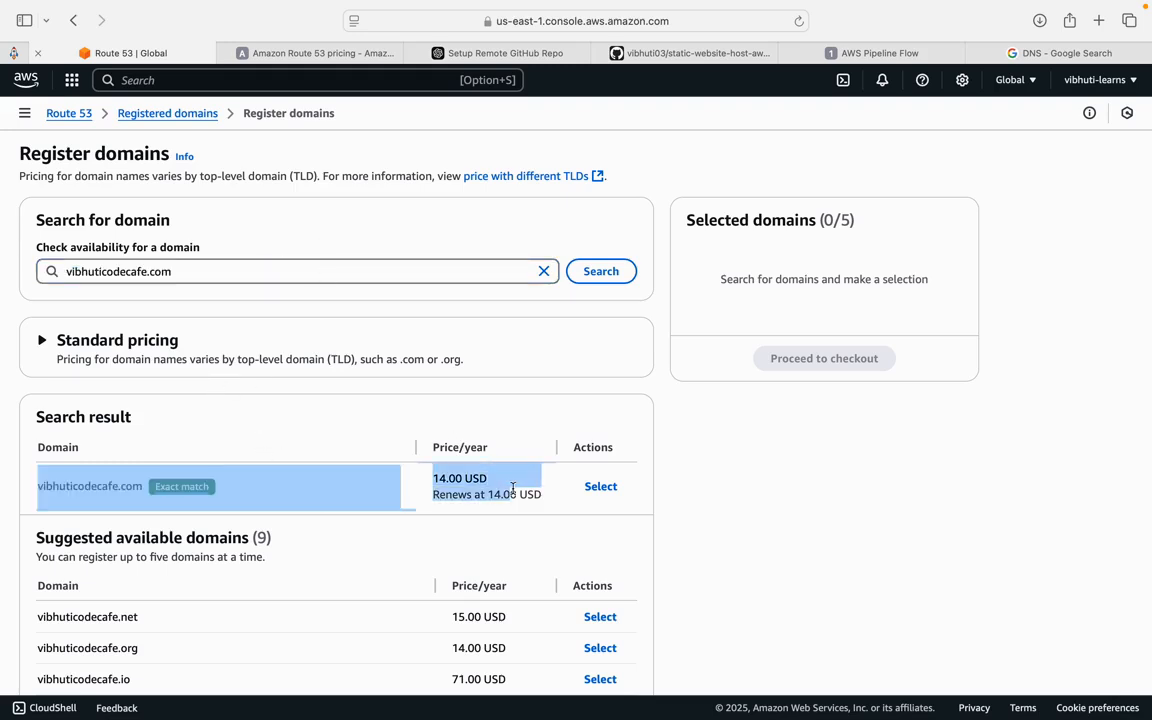
- Review hosted zone and DNS query charges on the Route 53 pricing page, then return to the domain registration tab
{"action": "left_click", "coordinate": [337, 56]}
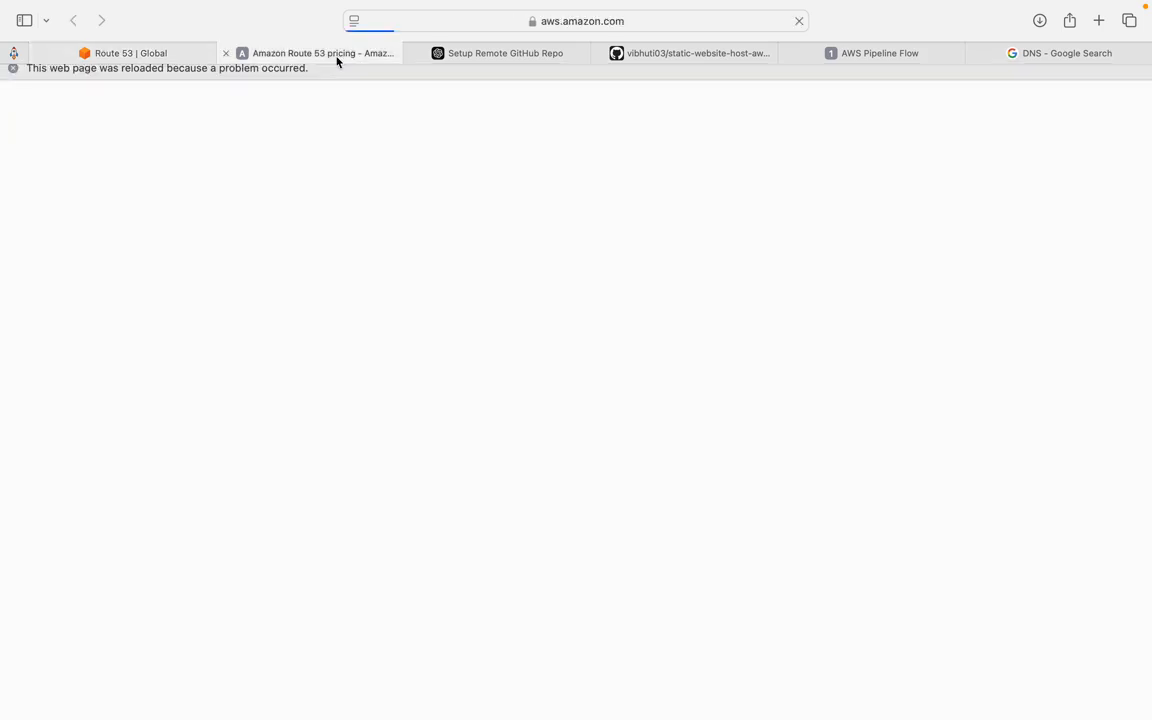
{"action": "scroll", "coordinate": [412, 575], "scroll_direction": "down", "scroll_amount": 5}
{"action": "scroll", "coordinate": [414, 580], "scroll_direction": "down", "scroll_amount": 3}
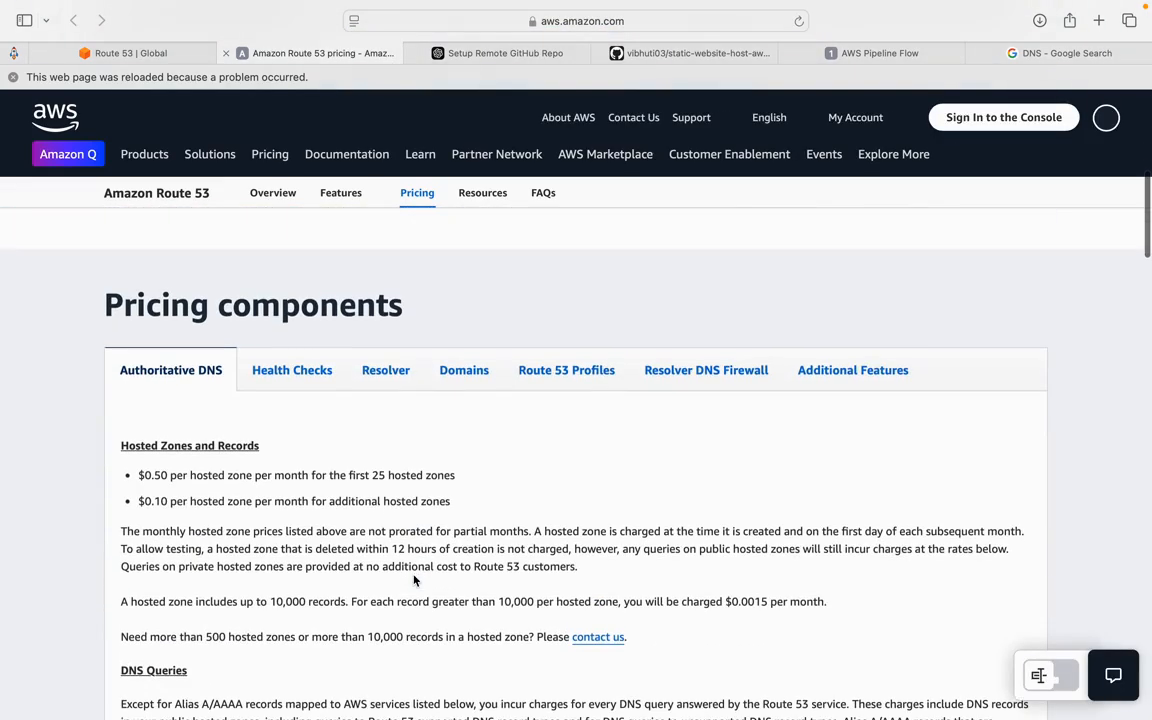
{"action": "left_click_drag", "start_coordinate": [356, 549], "coordinate": [510, 551]}
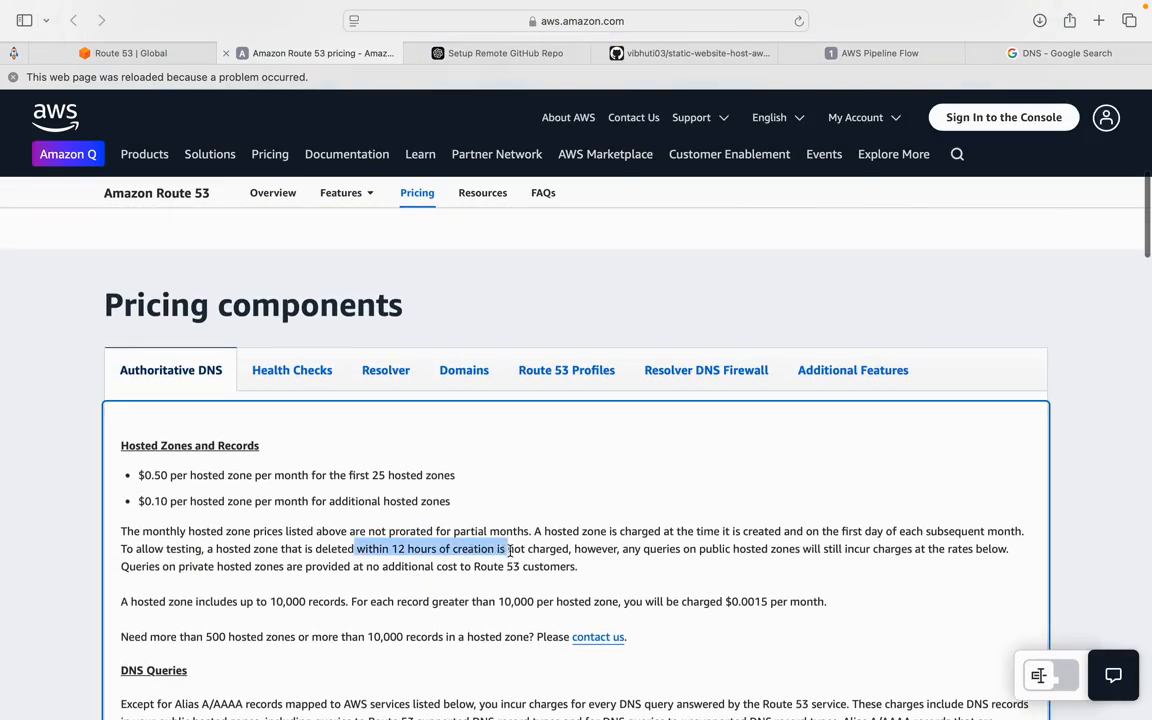
{"action": "left_click", "coordinate": [182, 563]}
{"action": "left_click_drag", "start_coordinate": [108, 566], "coordinate": [123, 543]}
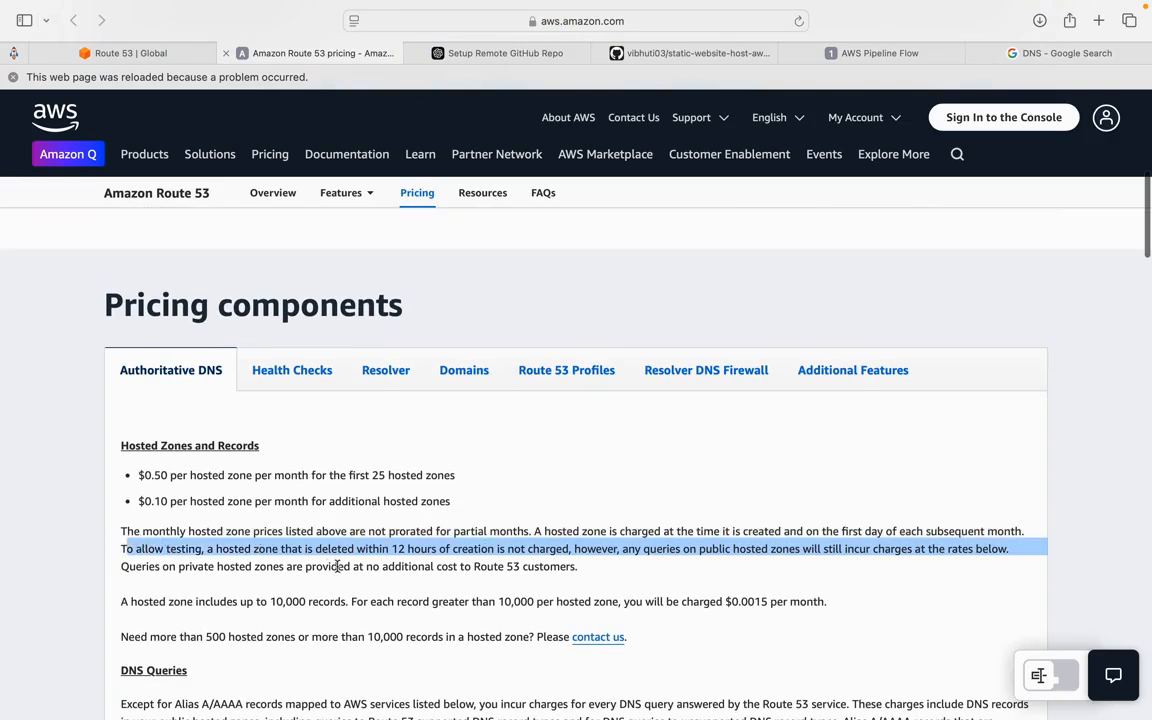
{"action": "scroll", "coordinate": [338, 568], "scroll_direction": "down", "scroll_amount": 10}
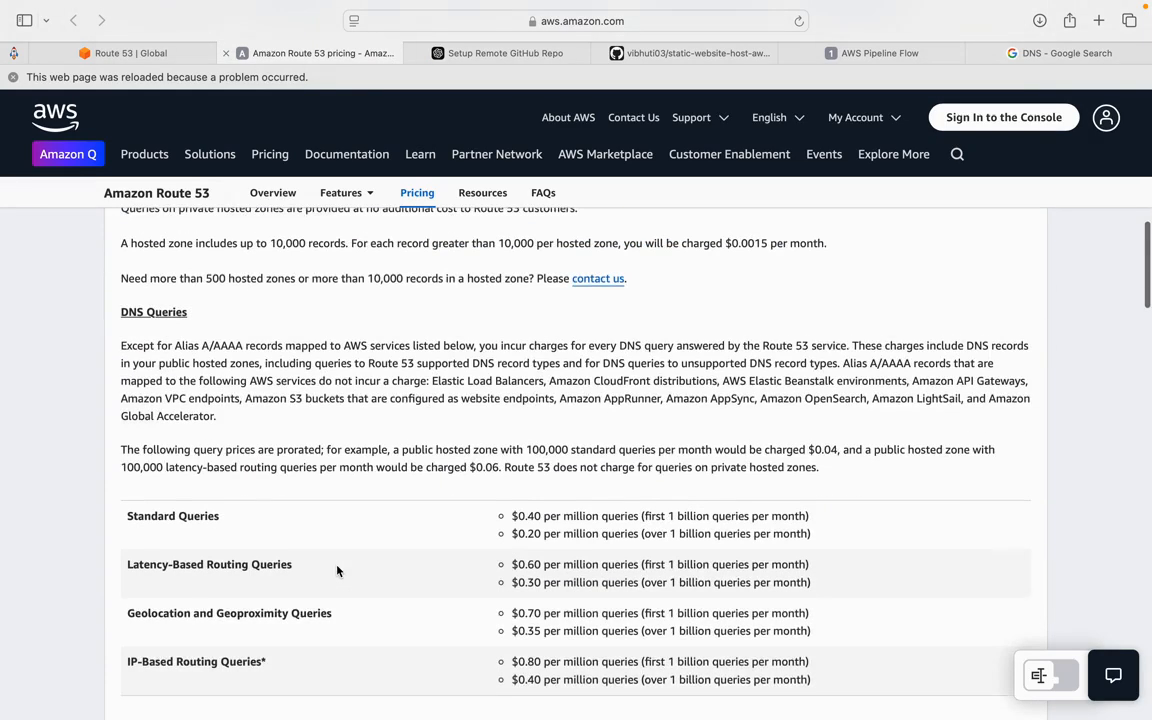
{"action": "left_click", "coordinate": [110, 52]}
{"action": "left_click", "coordinate": [390, 426]}
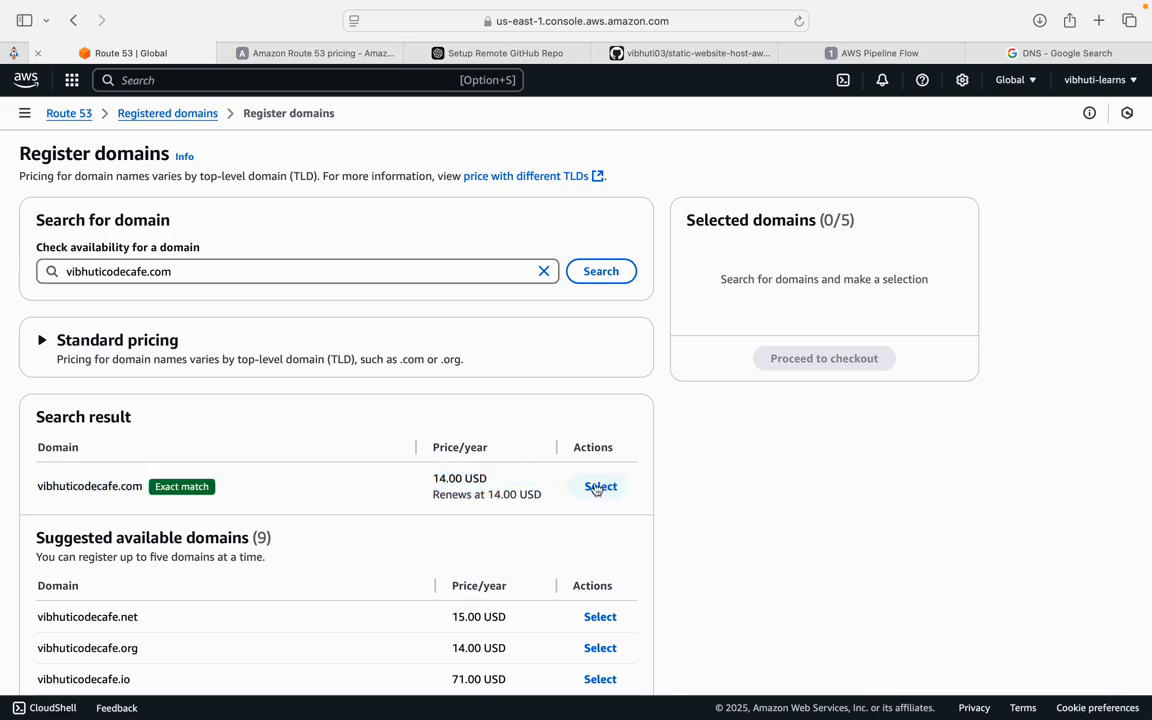
- Select the exact-match domain vibhuticodecafe.com and proceed to checkout
{"action": "left_click", "coordinate": [601, 487]}
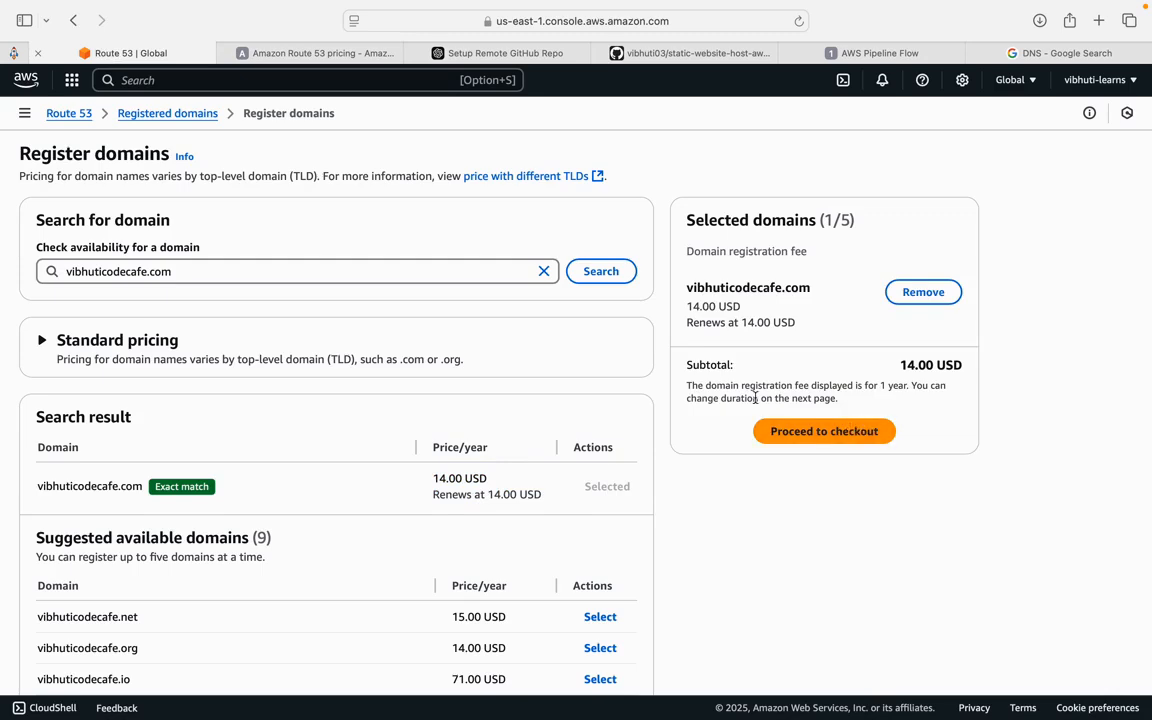
{"action": "left_click_drag", "start_coordinate": [745, 390], "coordinate": [855, 404]}
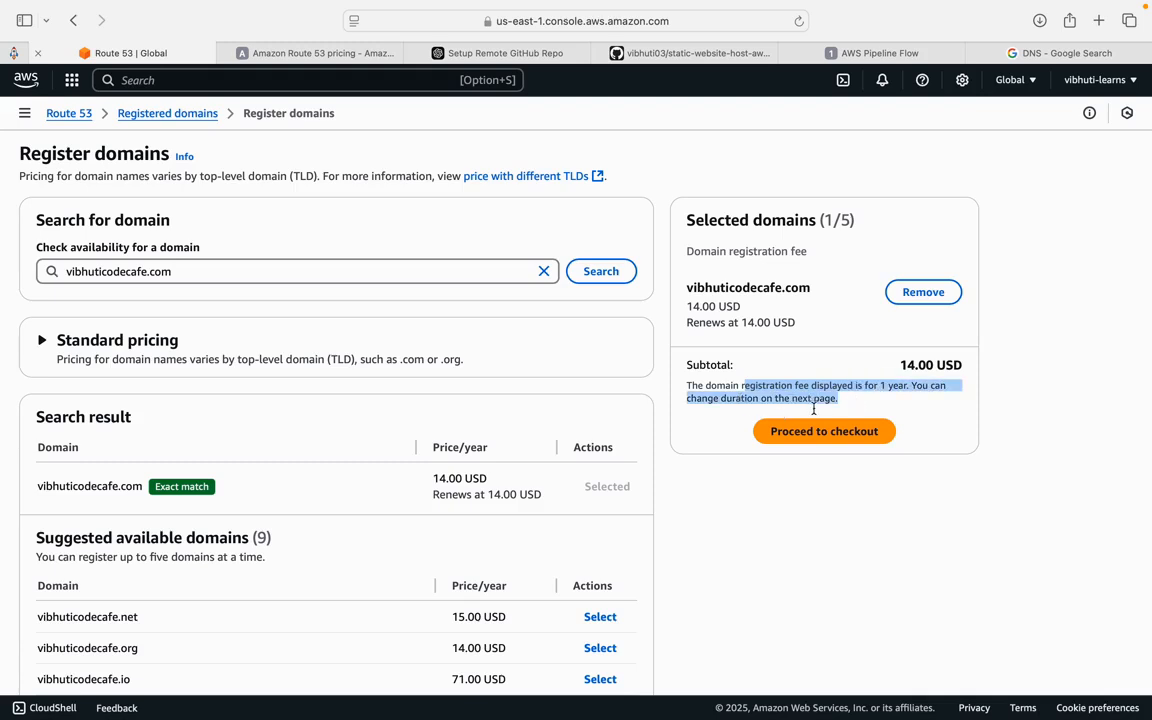
{"action": "left_click", "coordinate": [837, 436]}
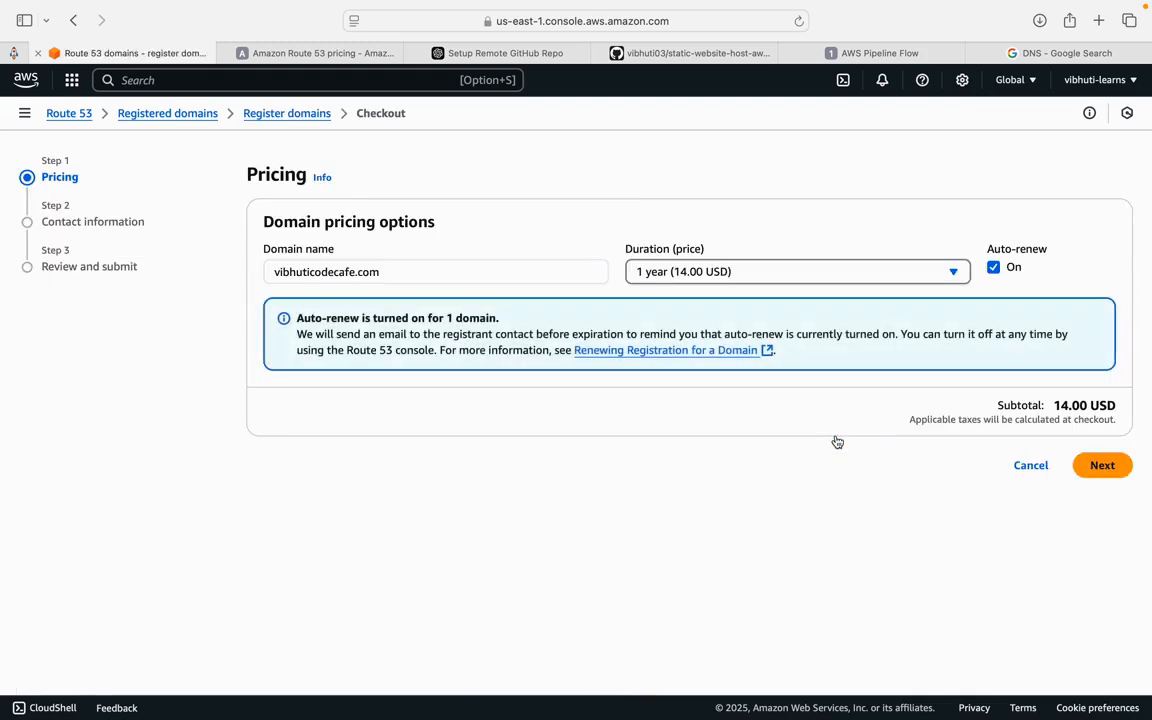
- Keep the registration duration at 1 year with auto-renew on and continue to contact information
{"action": "left_click", "coordinate": [930, 273]}
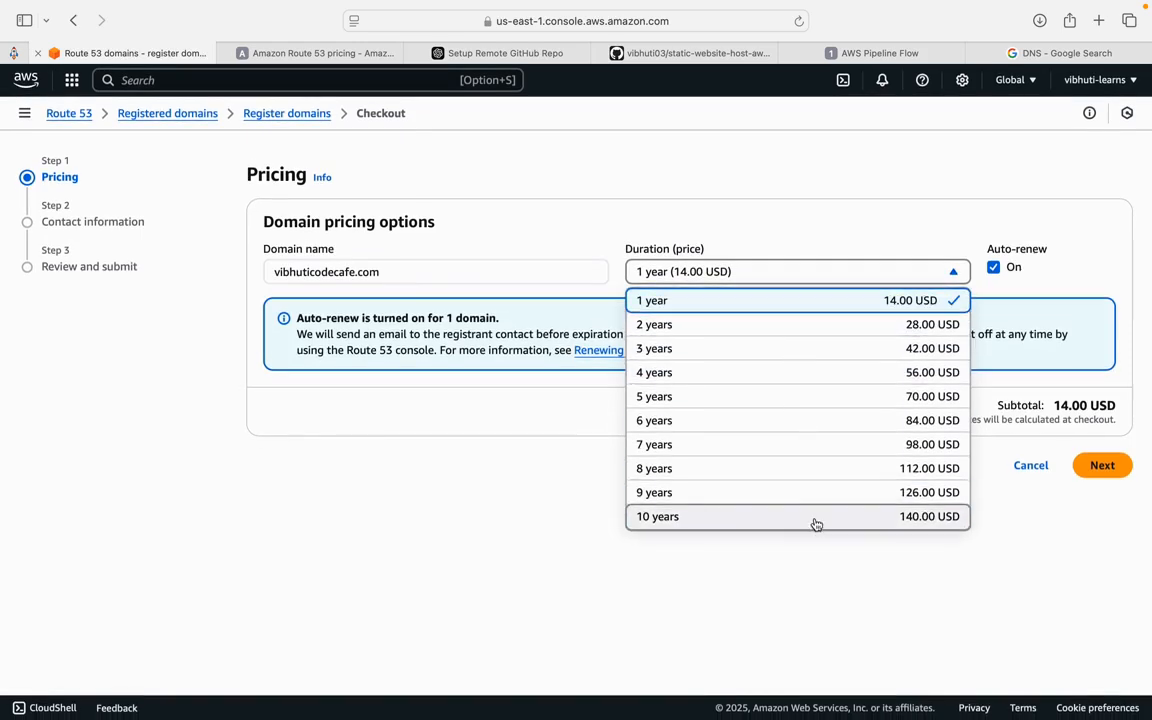
{"action": "left_click", "coordinate": [825, 275]}
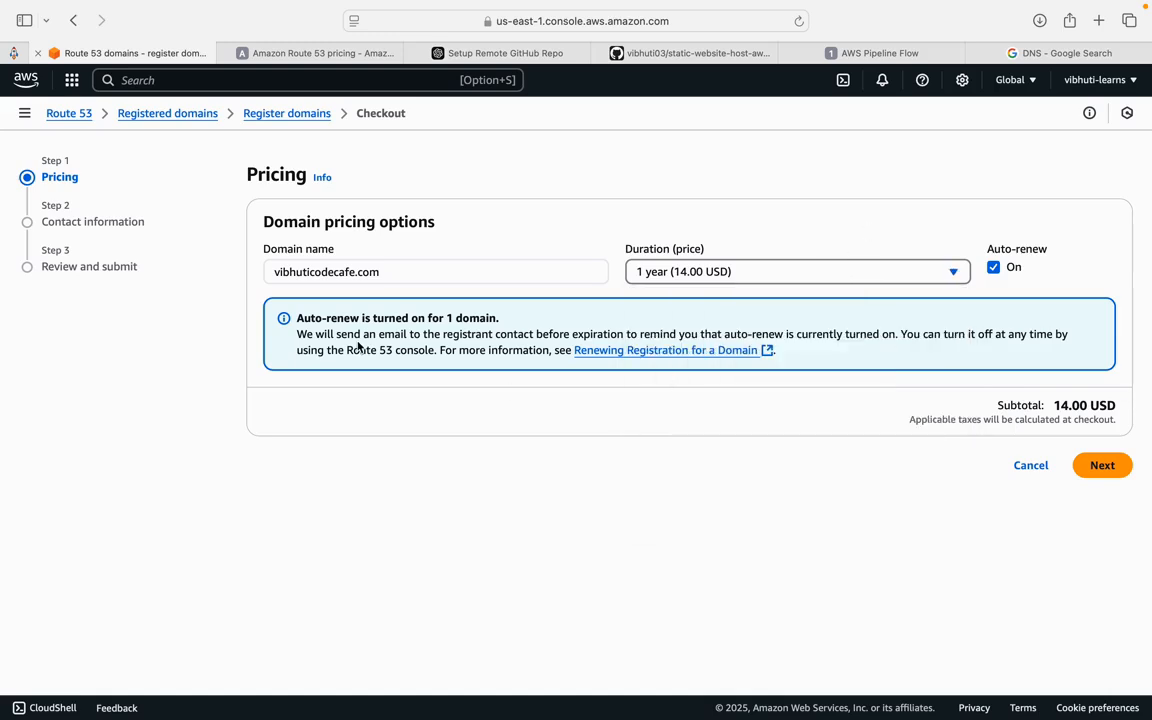
{"action": "left_click_drag", "start_coordinate": [357, 340], "coordinate": [930, 341]}
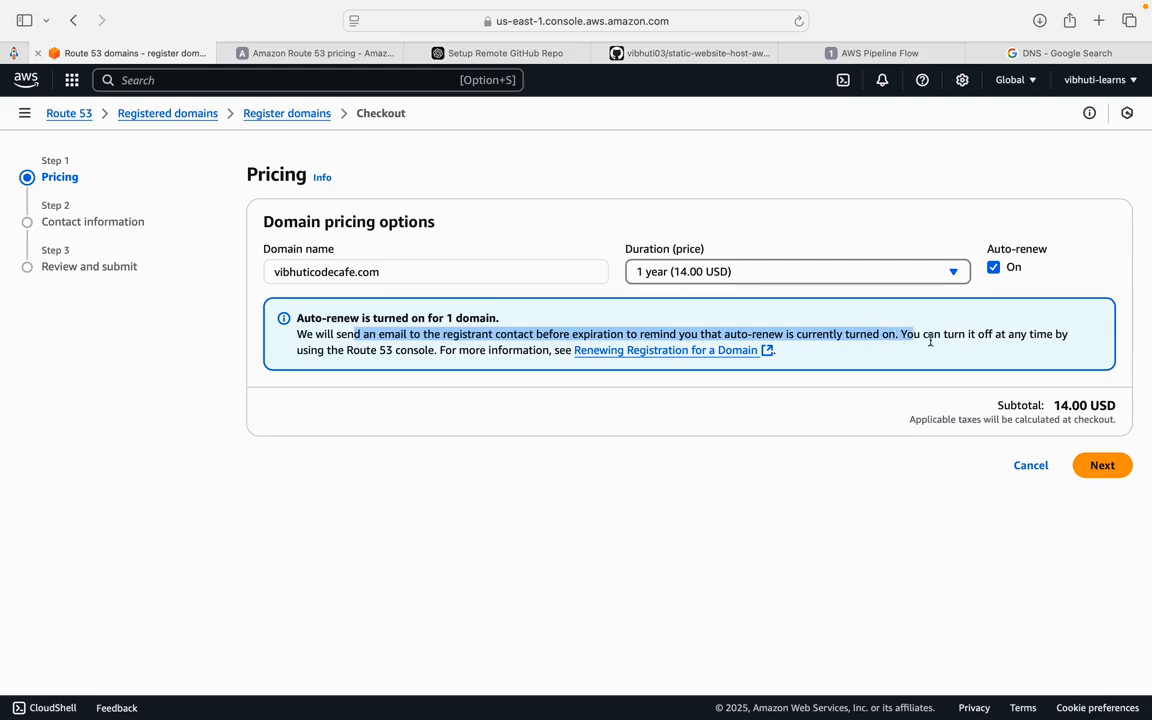
{"action": "left_click", "coordinate": [1077, 345]}
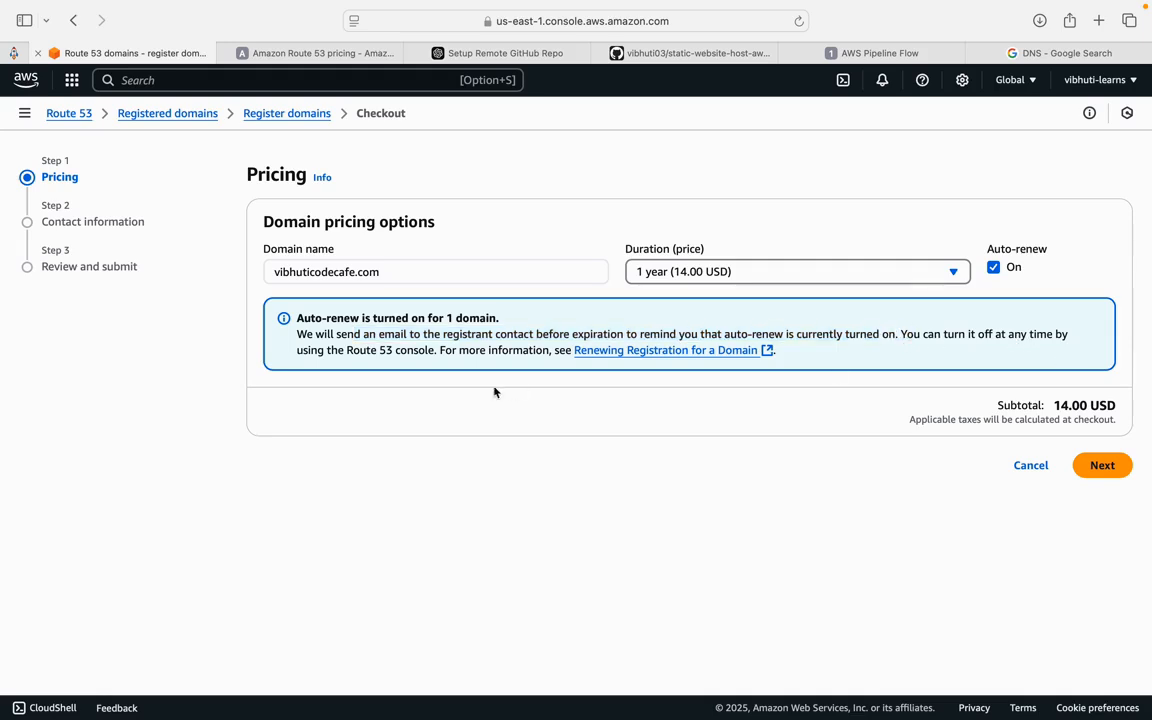
{"action": "left_click", "coordinate": [1095, 465]}
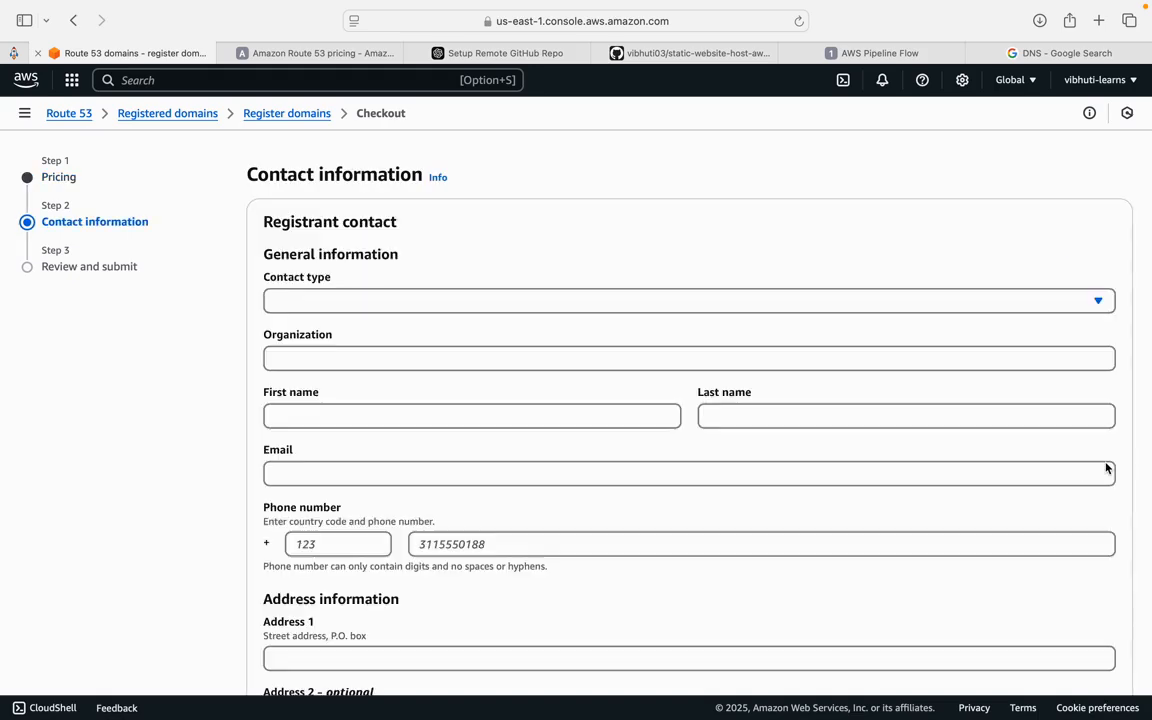
- Set the registrant contact type to Person
{"action": "left_click", "coordinate": [667, 302]}
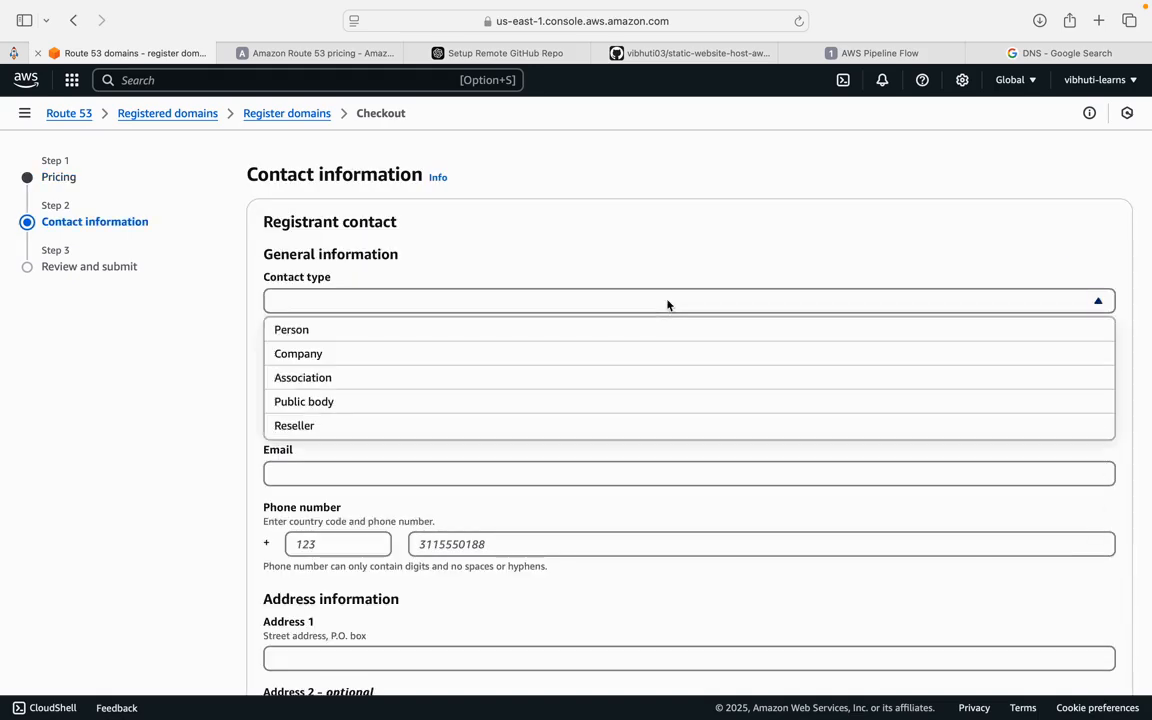
{"action": "left_click", "coordinate": [573, 290]}
{"action": "scroll", "coordinate": [573, 288], "scroll_direction": "down", "scroll_amount": 5}
{"action": "scroll", "coordinate": [572, 288], "scroll_direction": "down", "scroll_amount": 3}
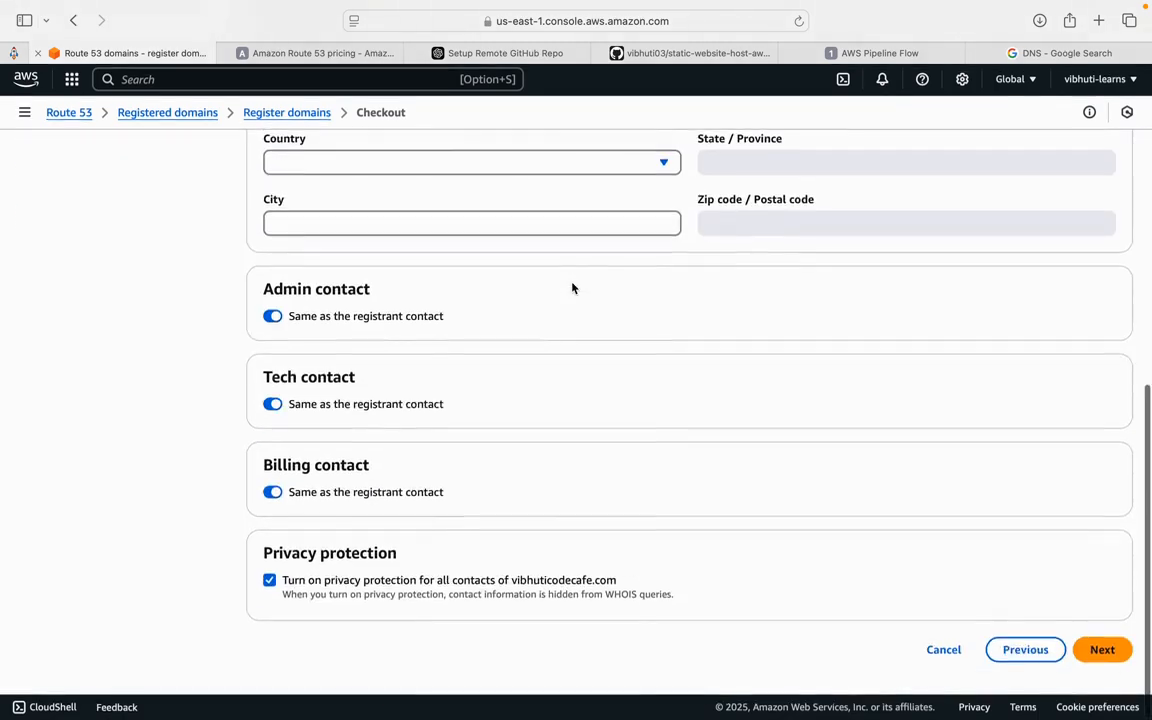
{"action": "scroll", "coordinate": [572, 288], "scroll_direction": "up", "scroll_amount": 10}
{"action": "left_click", "coordinate": [471, 302]}
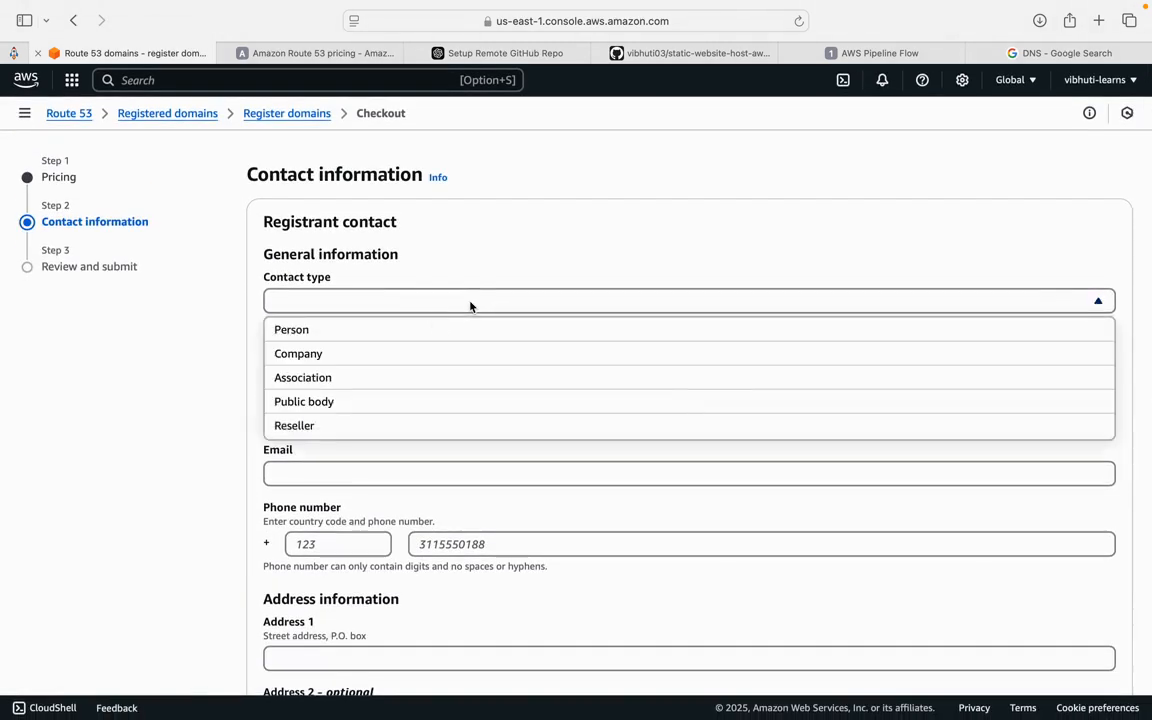
{"action": "left_click", "coordinate": [430, 326]}
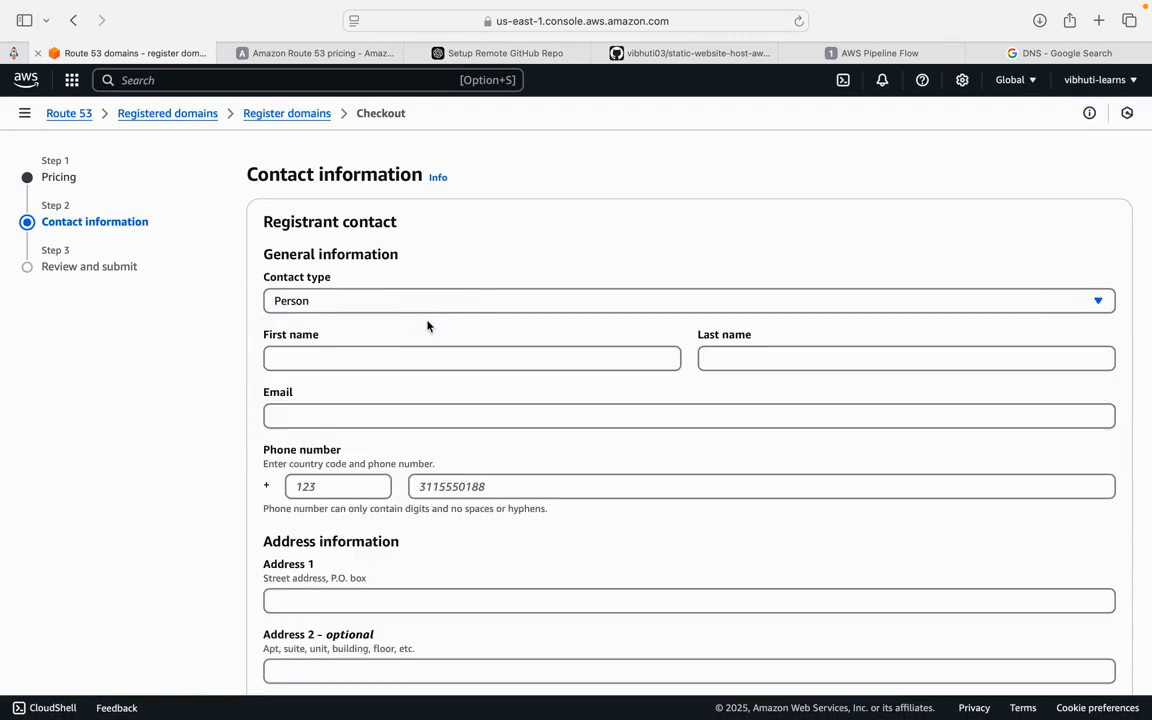
- Enter the registrant's first name and last name
{"action": "left_click", "coordinate": [400, 356]}
{"action": "type", "text": "V"}
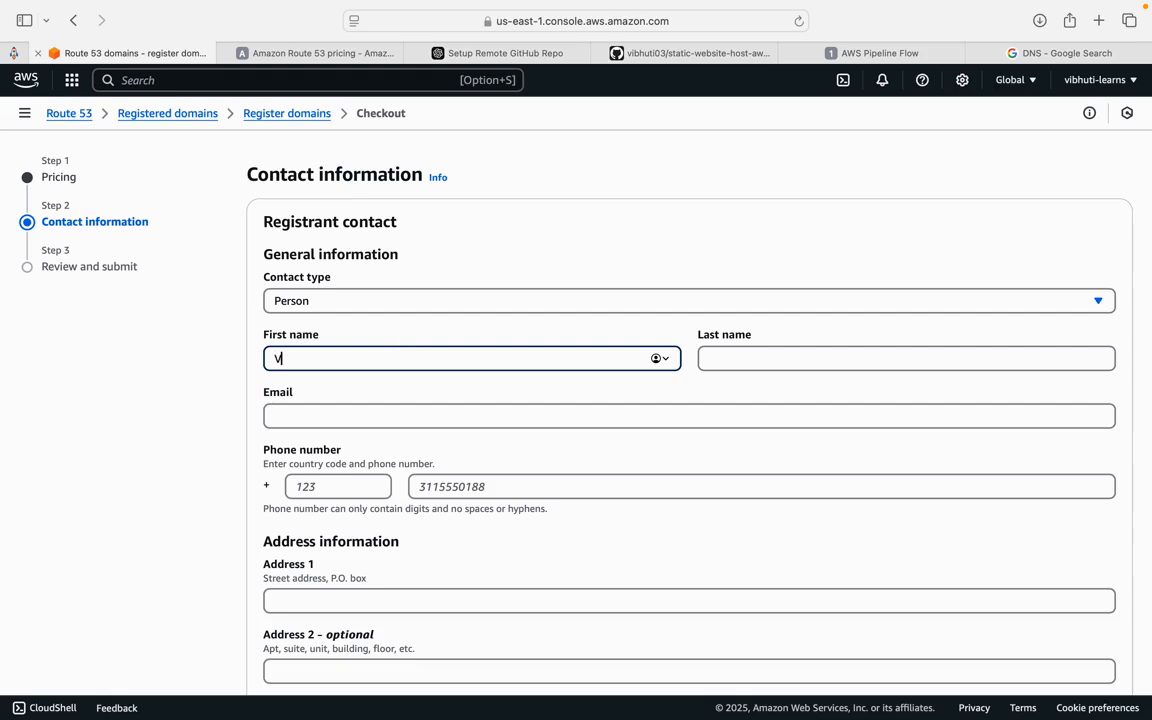
{"action": "type", "text": "ibhuti"}
{"action": "left_click", "coordinate": [746, 359]}
{"action": "type", "text": "Maheshwari"}
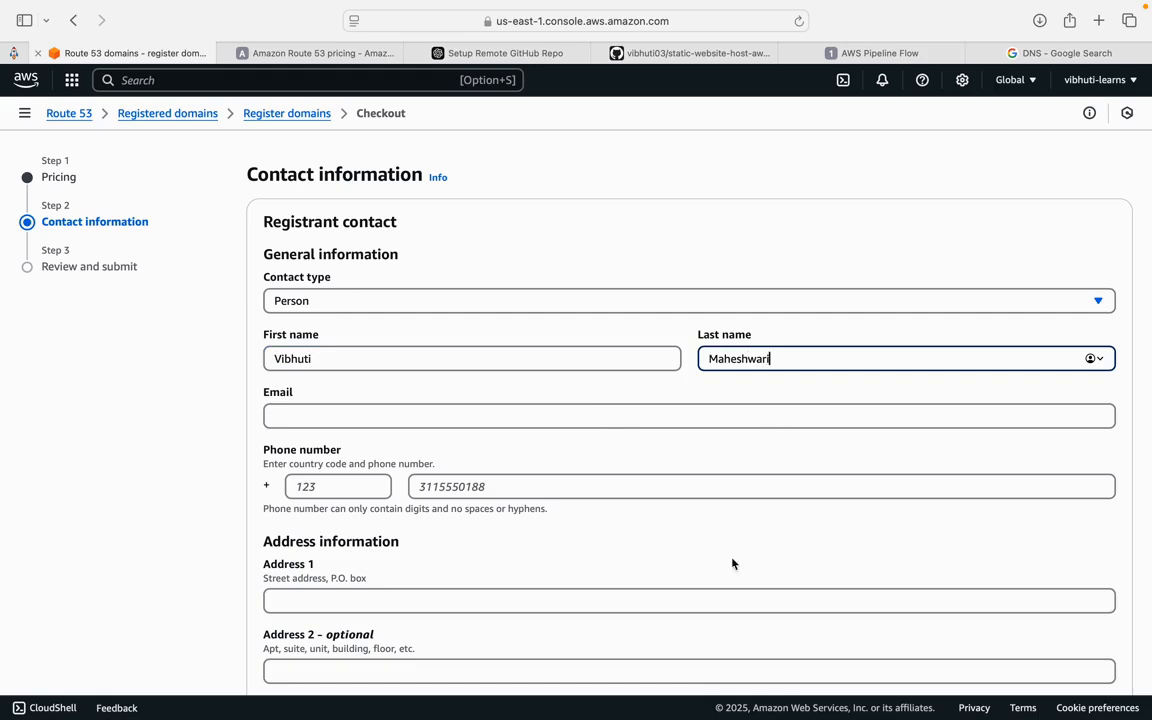
- Complete the registrant's address details and submit the domain registration request
{"action": "scroll", "coordinate": [732, 564], "scroll_direction": "down", "scroll_amount": 4}
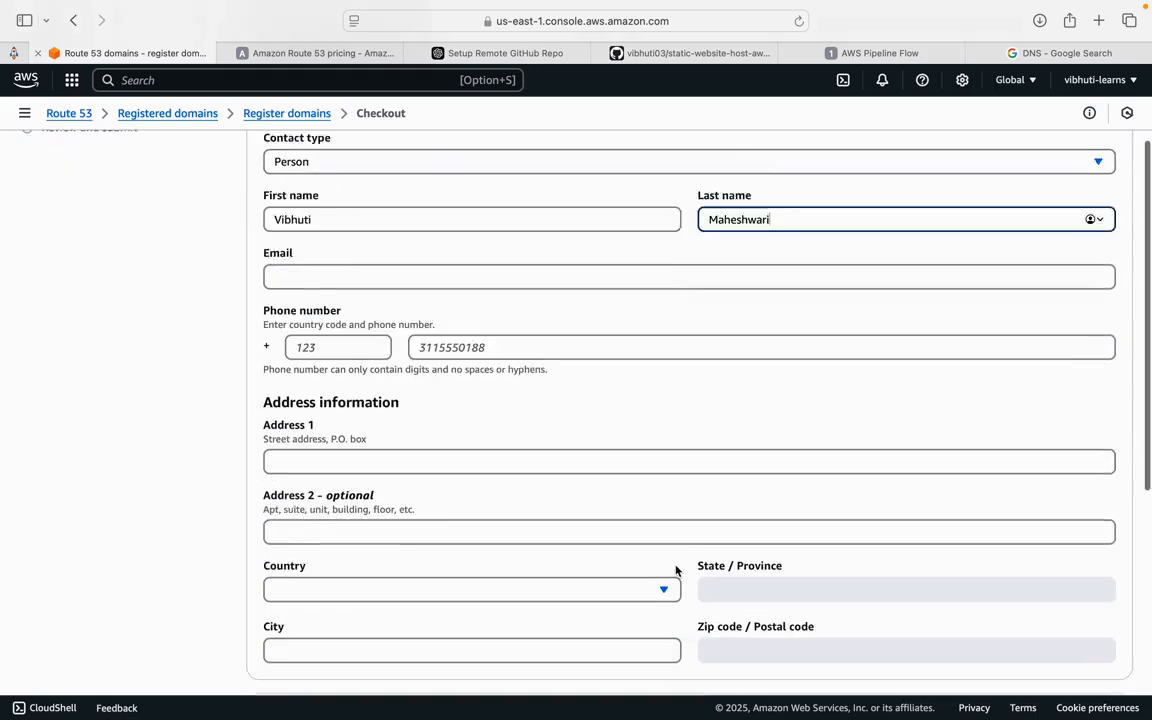
{"action": "left_click", "coordinate": [481, 418]}
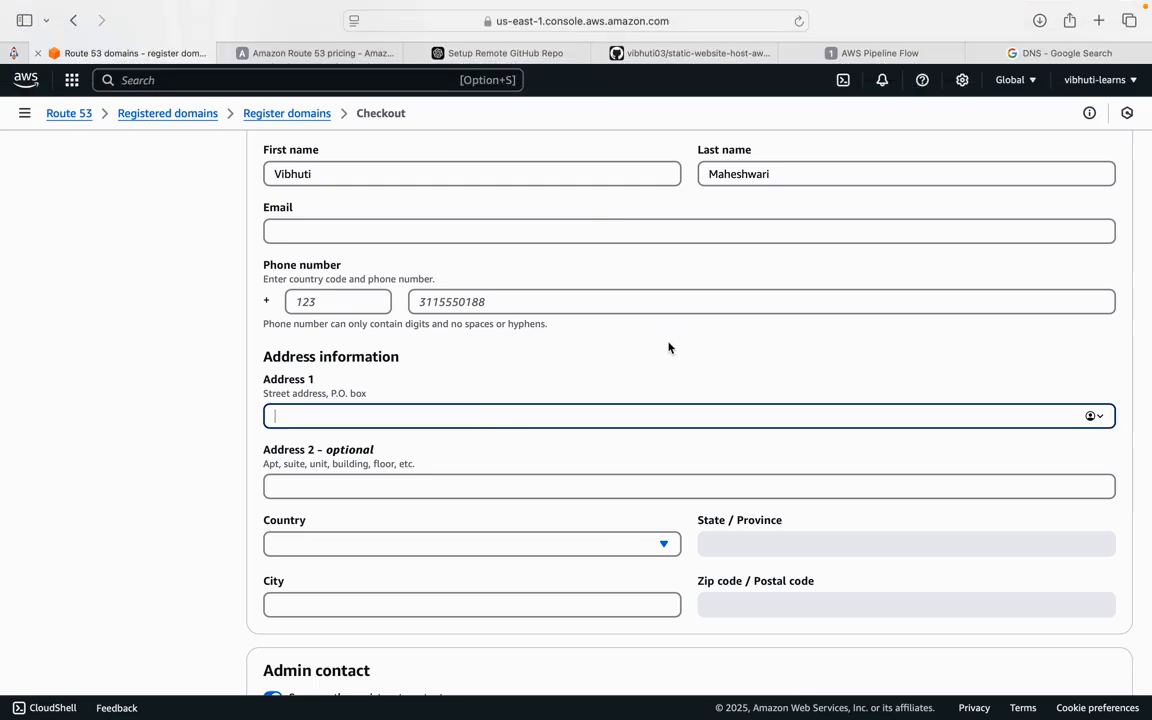
{"action": "scroll", "coordinate": [545, 455], "scroll_direction": "down", "scroll_amount": 8}
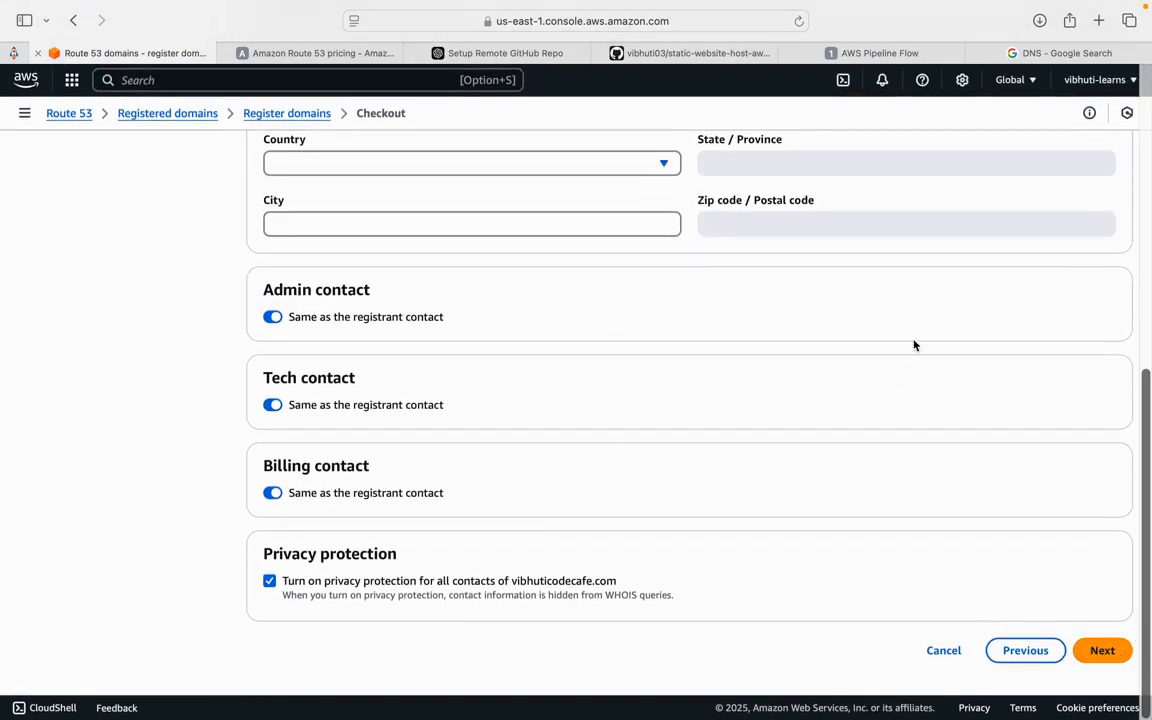
{"action": "mouse_move", "coordinate": [930, 8]}
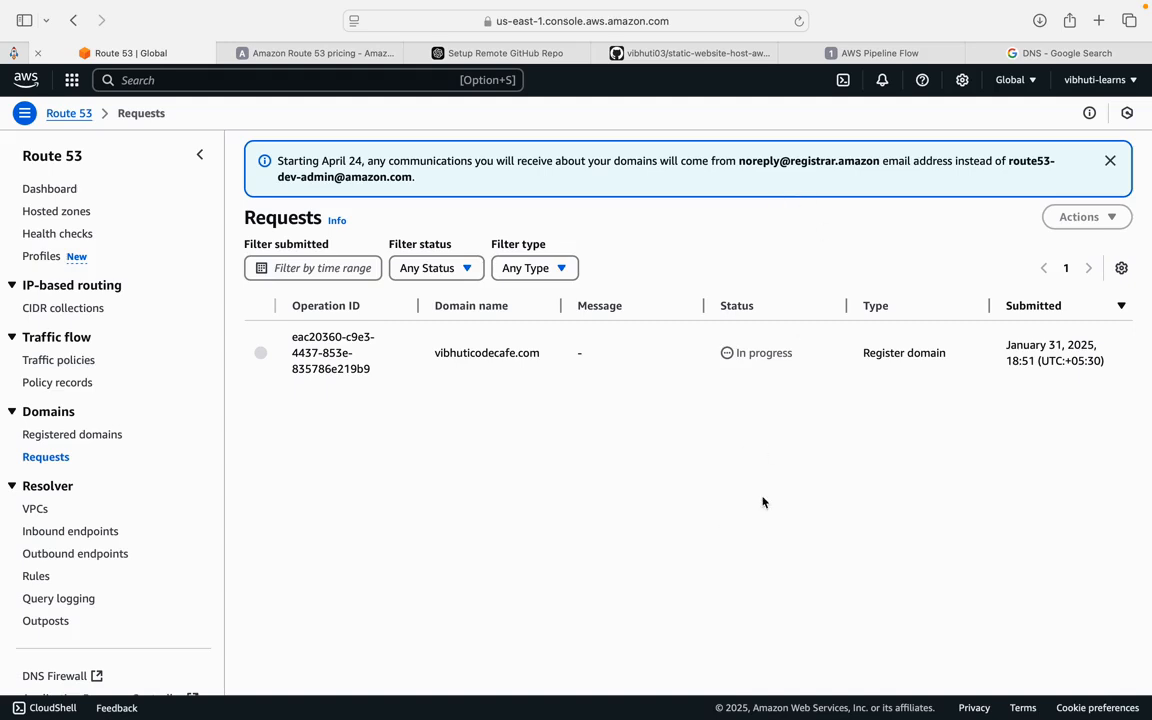
- Review the pending registration request for vibhuticodecafe.com and its status
{"action": "scroll", "coordinate": [761, 503], "scroll_direction": "down", "scroll_amount": 1}
{"action": "left_click_drag", "start_coordinate": [435, 352], "coordinate": [540, 354]}
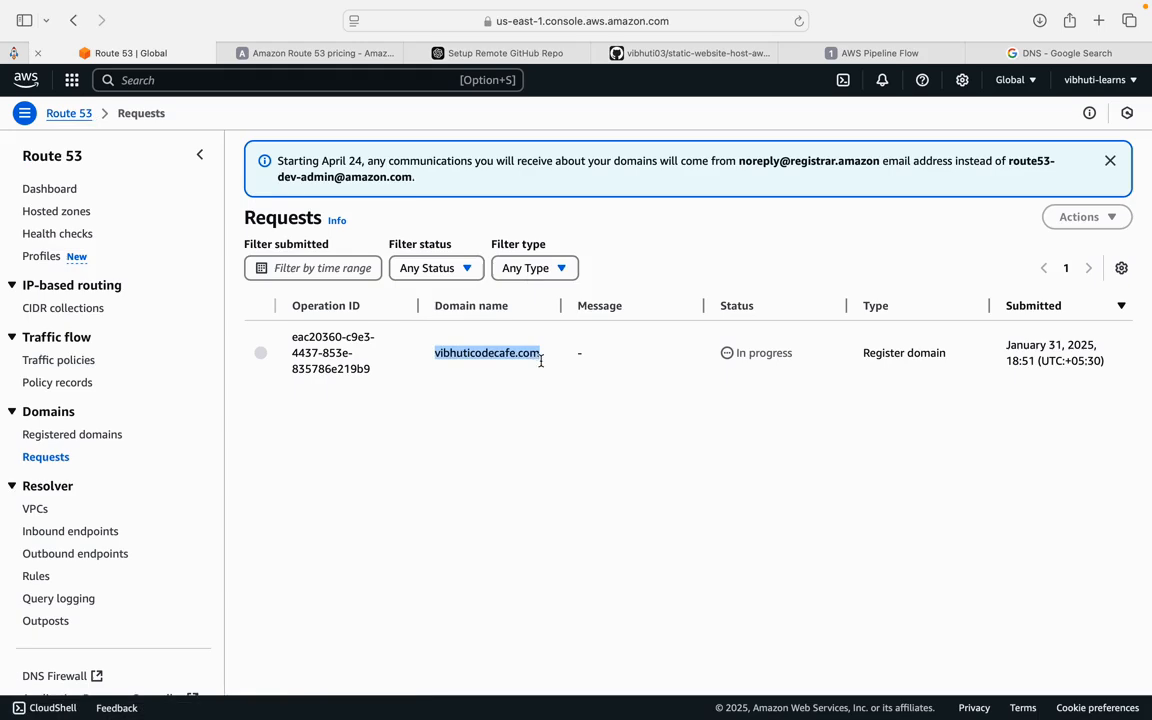
{"action": "left_click_drag", "start_coordinate": [740, 353], "coordinate": [945, 355]}
{"action": "left_click", "coordinate": [806, 445]}
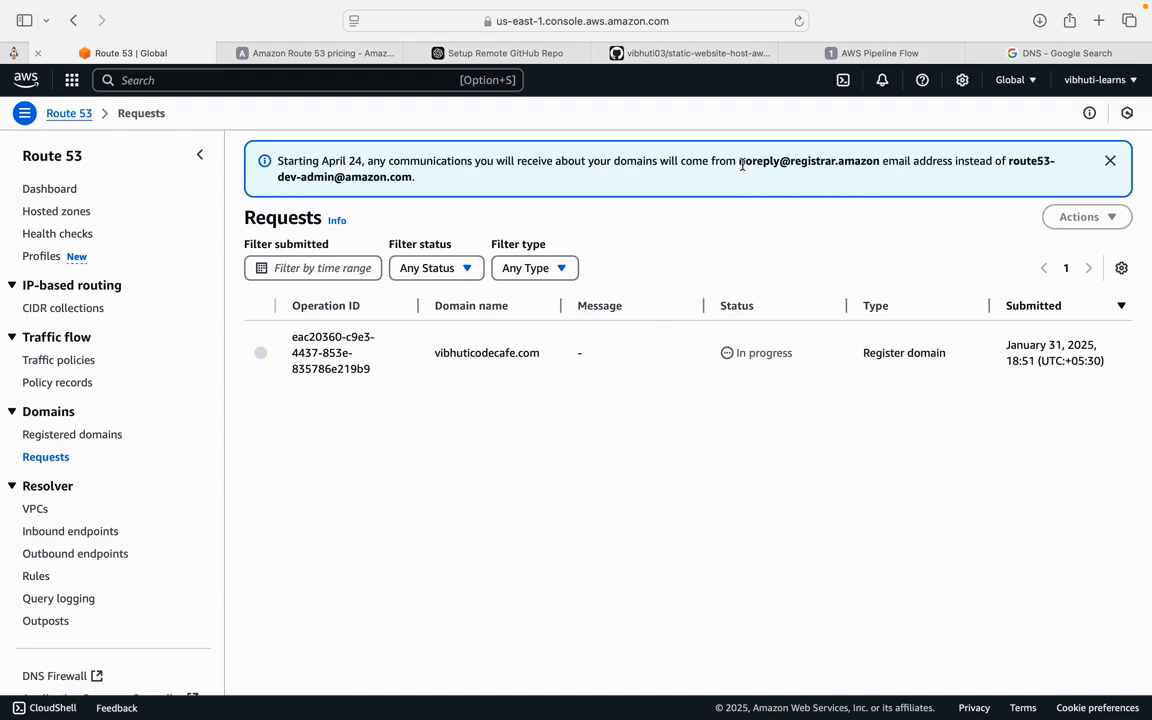
- Read the notice about the new sender address for domain-related communications
{"action": "left_click_drag", "start_coordinate": [739, 160], "coordinate": [872, 180]}
{"action": "left_click", "coordinate": [869, 160]}
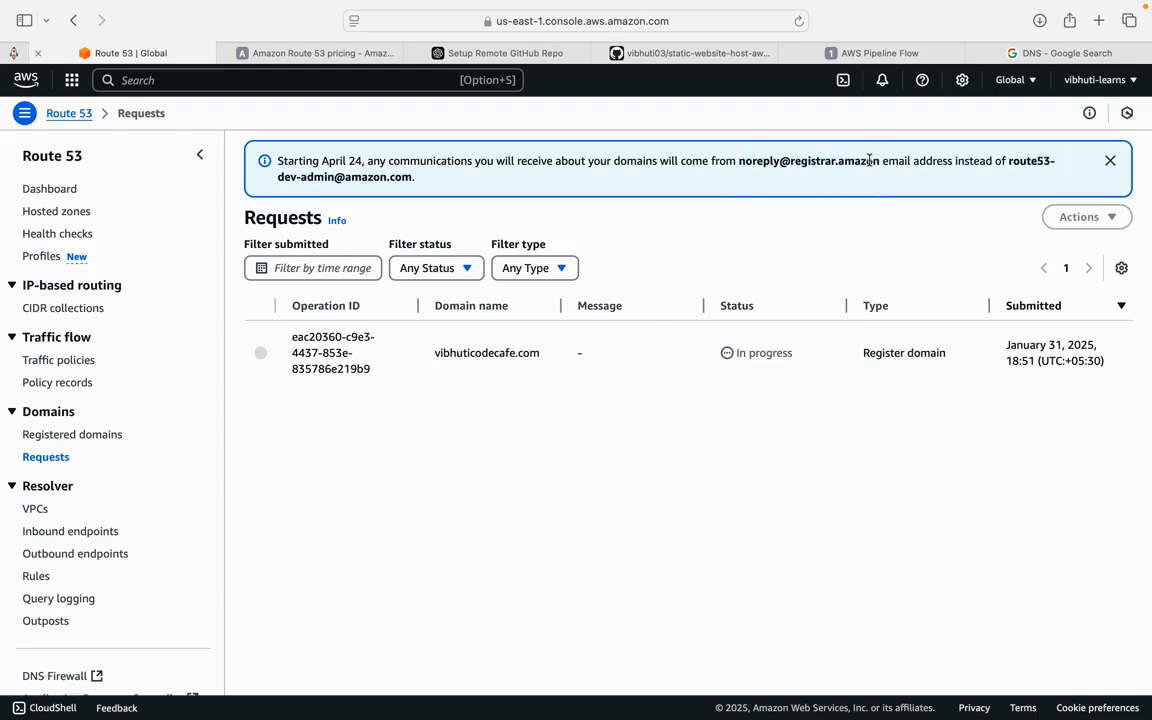
{"action": "double_click", "coordinate": [795, 160]}
{"action": "left_click", "coordinate": [792, 188]}
{"action": "mouse_move", "coordinate": [878, 3]}
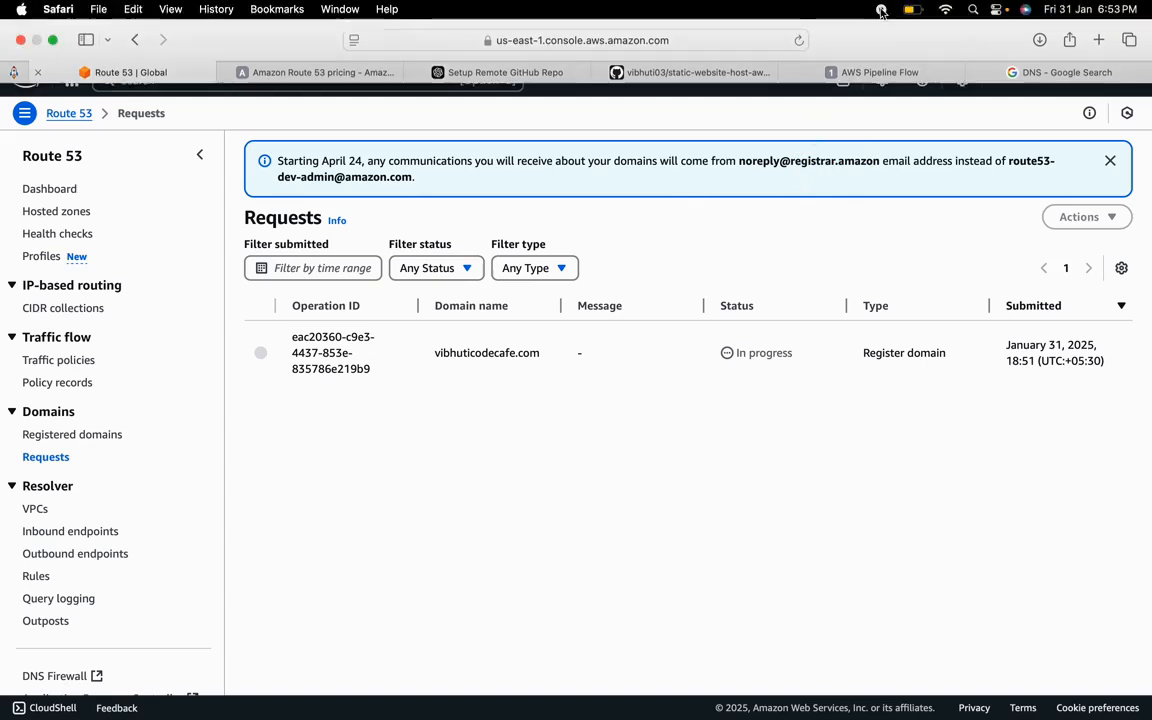